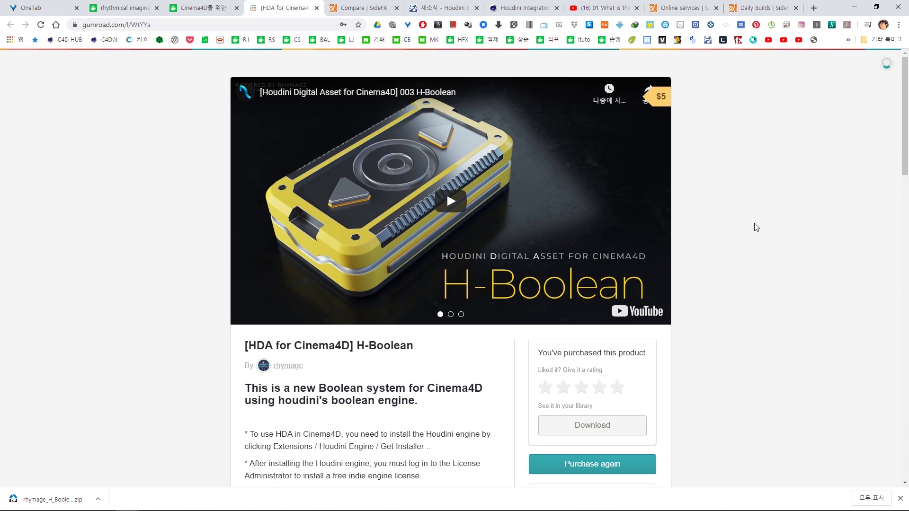
- Read through the H-Boolean product notes on Gumroad, then switch to the SideFX Compare page
scroll(756, 227, down, 1)
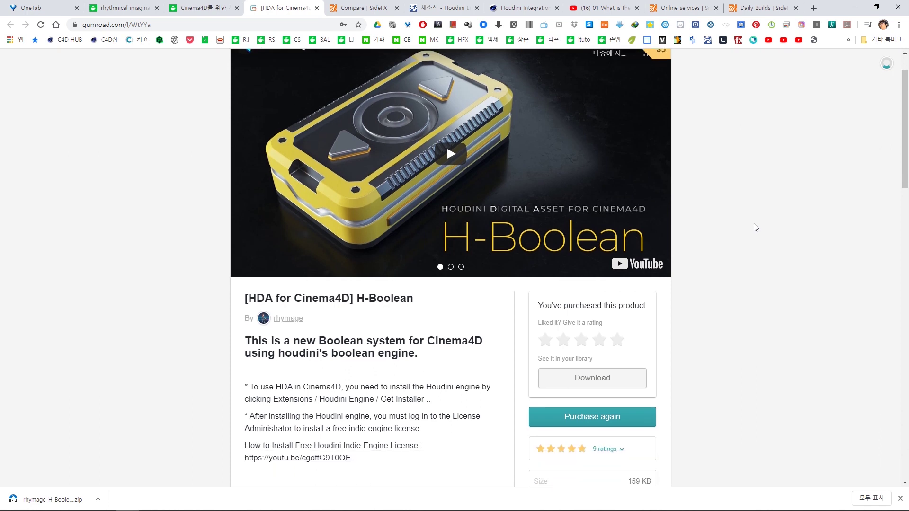
scroll(755, 228, down, 2)
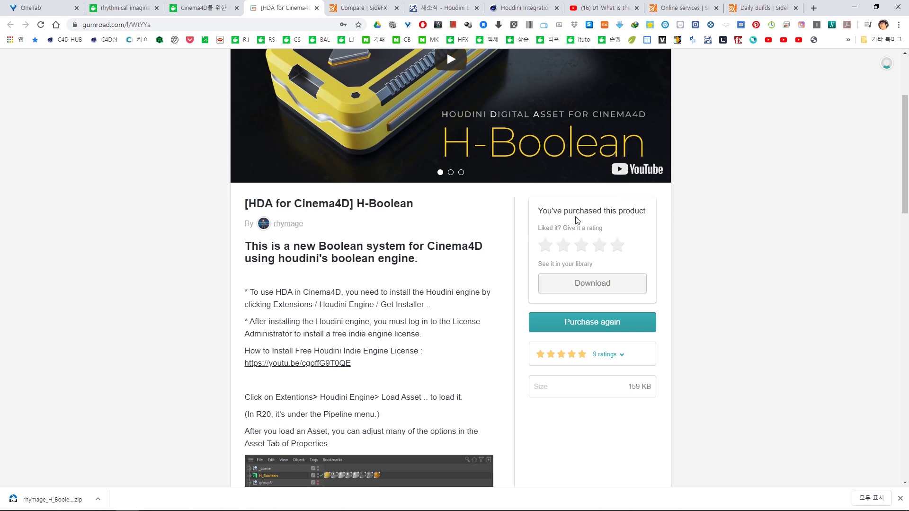
scroll(732, 208, up, 2)
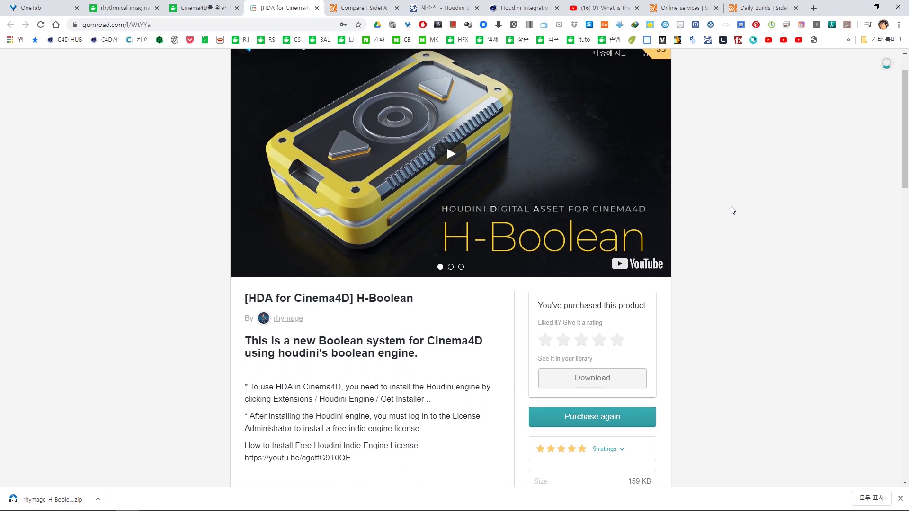
click(362, 8)
- Scroll the SideFX Compare page down to the licensing tables listing Houdini Engine at $499.00/year
scroll(570, 152, up, 9)
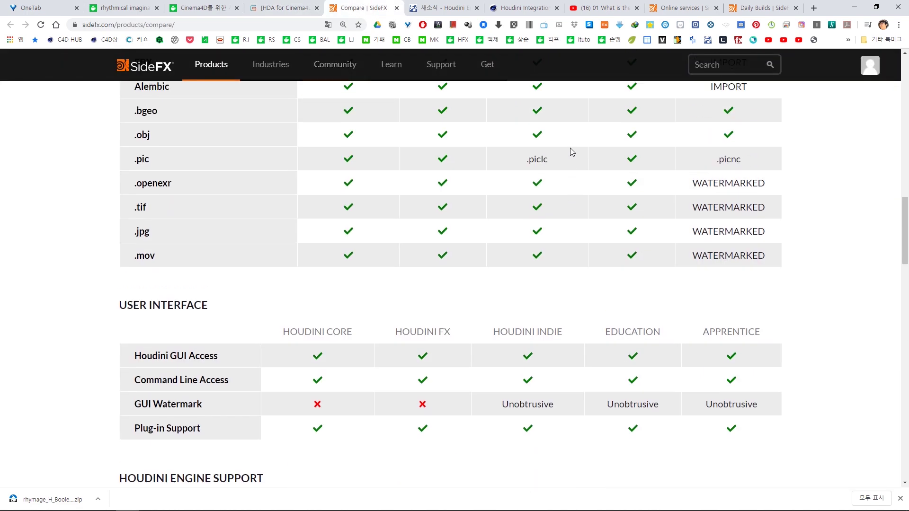
scroll(571, 146, up, 10)
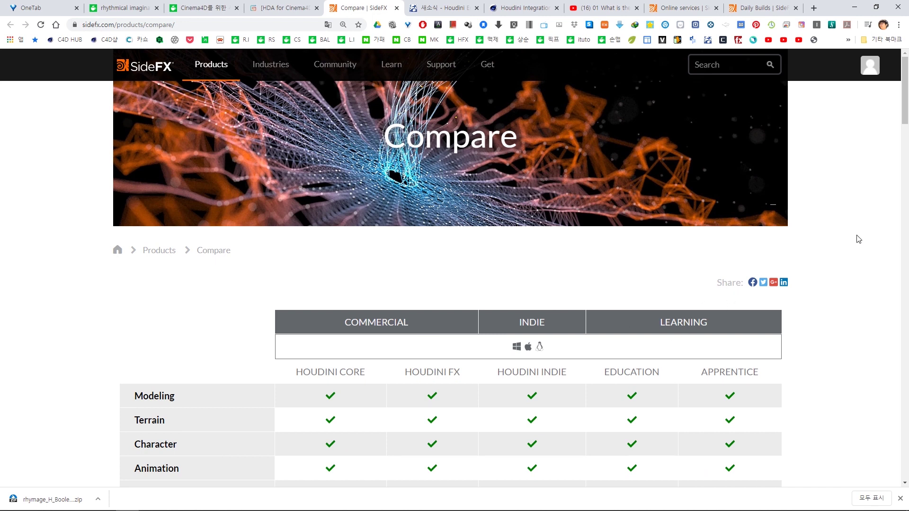
scroll(856, 237, down, 2)
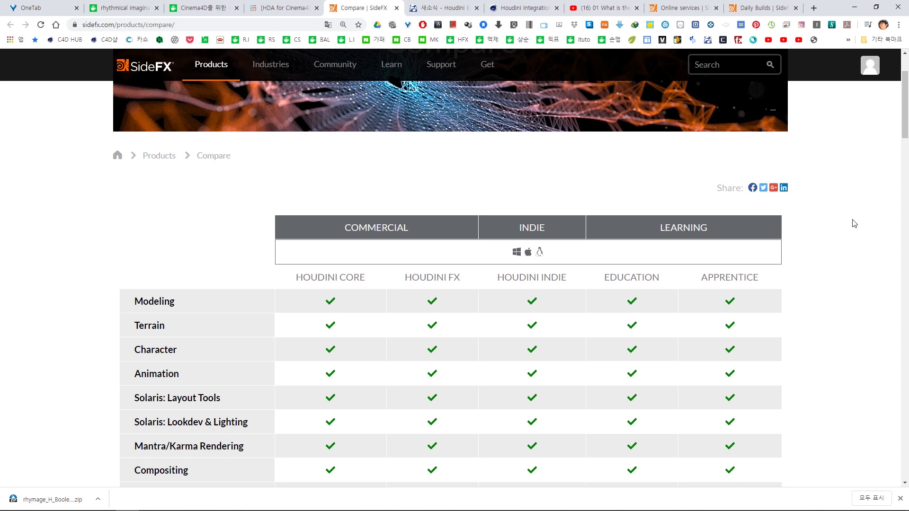
scroll(855, 224, down, 1)
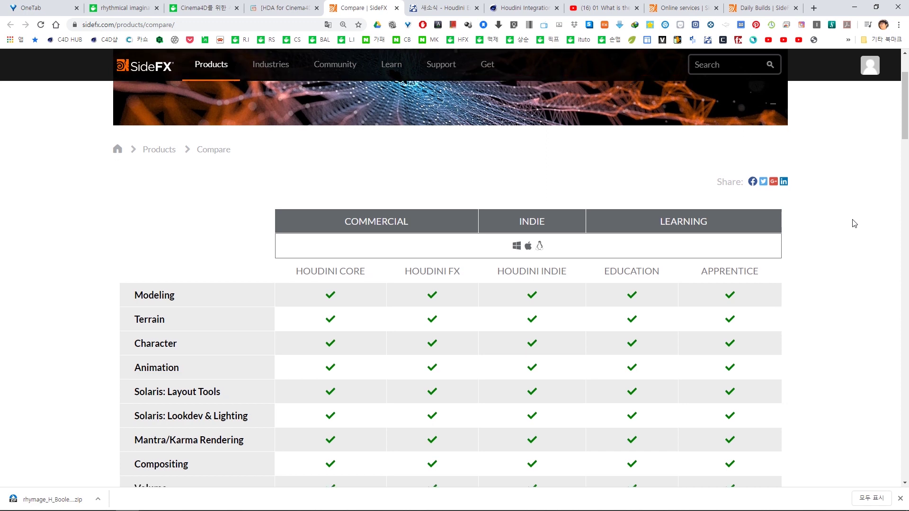
scroll(834, 229, down, 1)
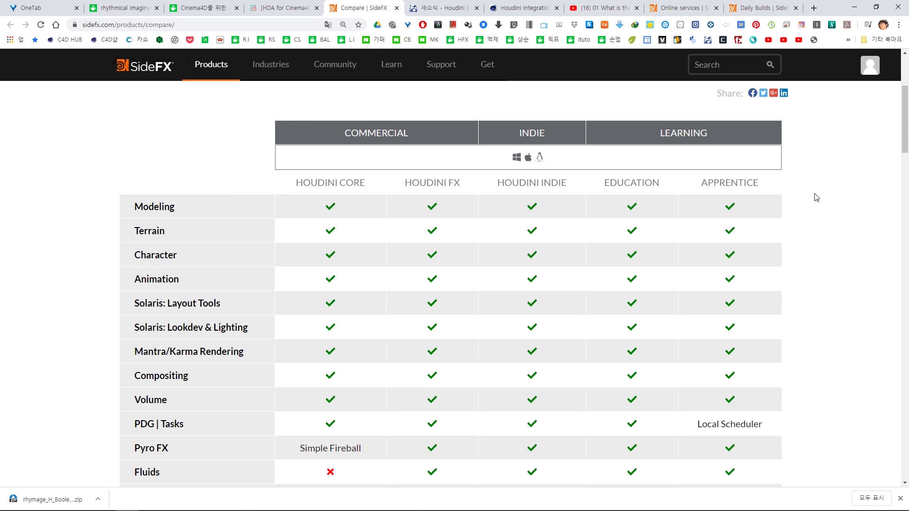
drag(905, 120, 829, 336)
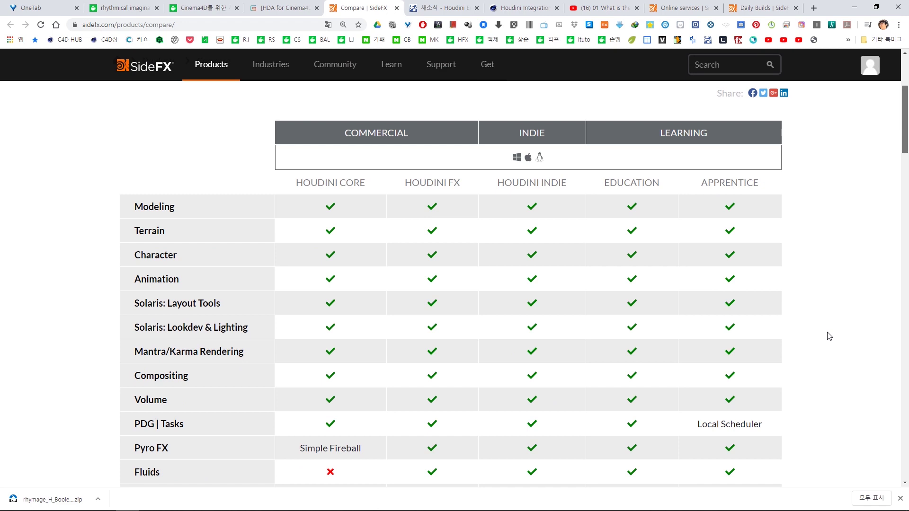
scroll(834, 345, down, 20)
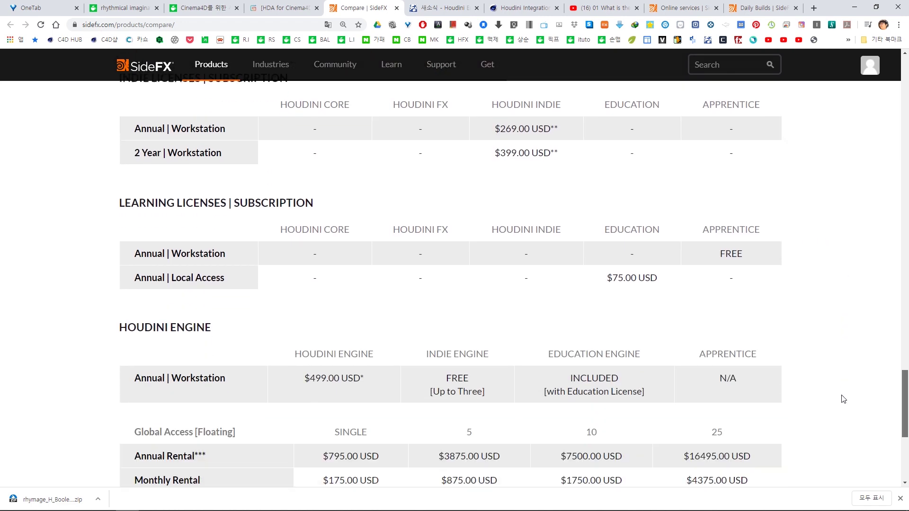
- Highlight the HOUDINI ENGINE heading and the Indie Engine's FREE (up to three) price
scroll(844, 399, down, 2)
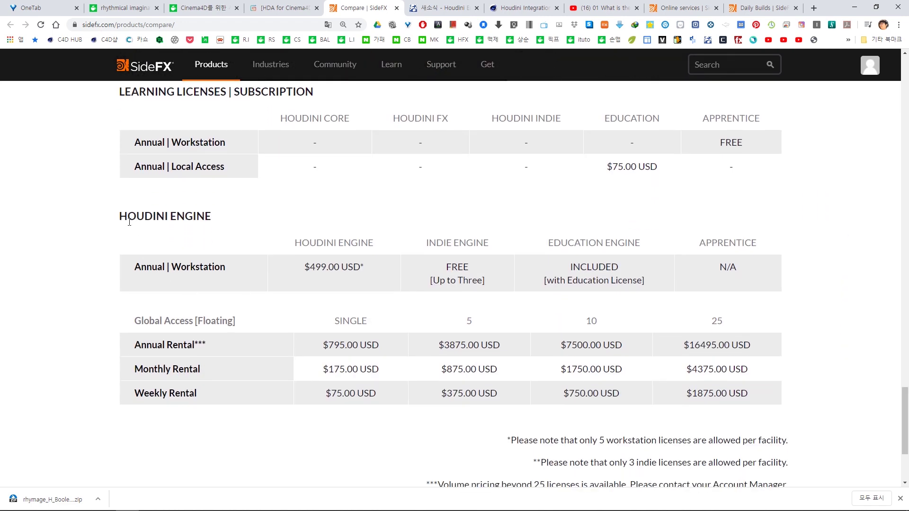
drag(118, 215, 225, 226)
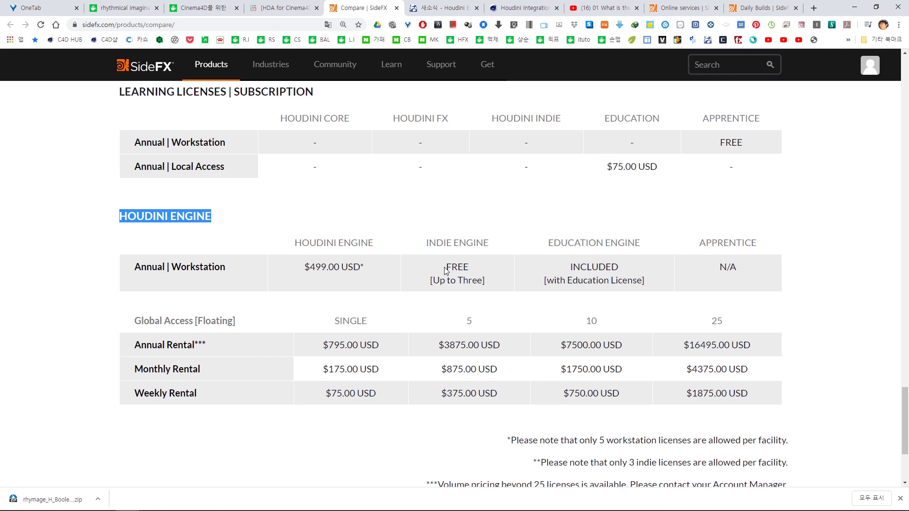
drag(445, 267, 470, 267)
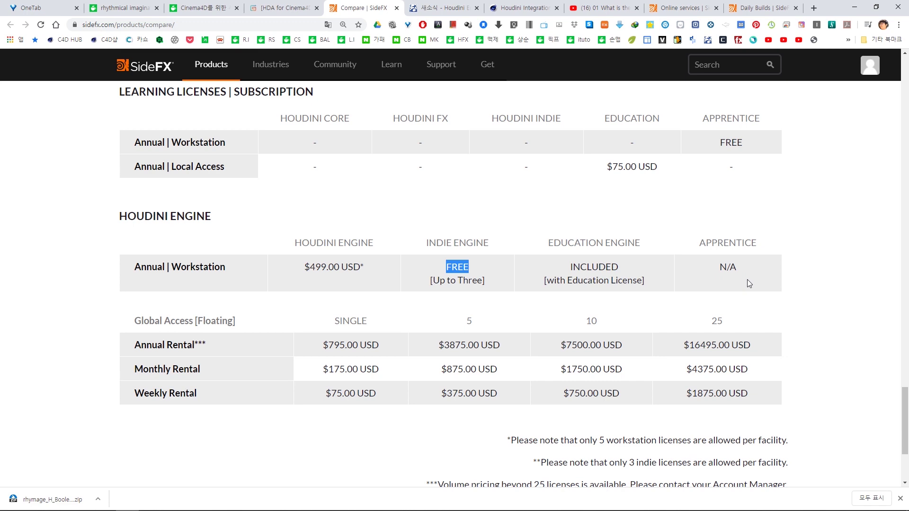
mouse_move(905, 405)
mouse_down()
mouse_move(906, 429)
mouse_move(907, 396)
mouse_up()
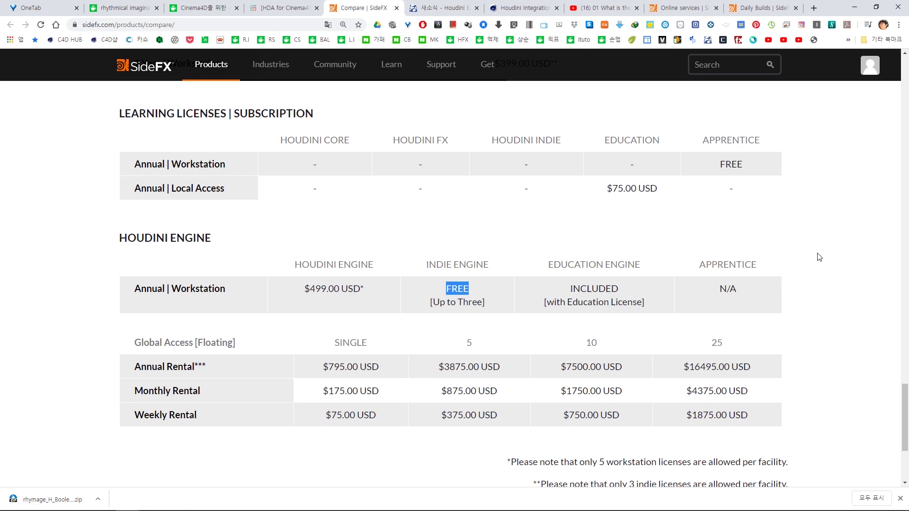
mouse_move(488, 73)
- Review the Houdini license table on the cinema4d.co.kr forum, then bring Cinema 4D R21 forward
click(449, 9)
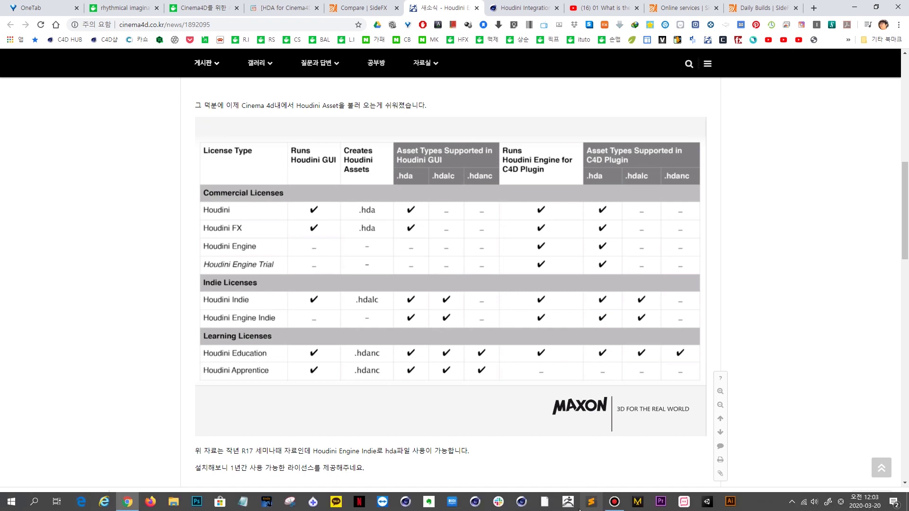
click(522, 506)
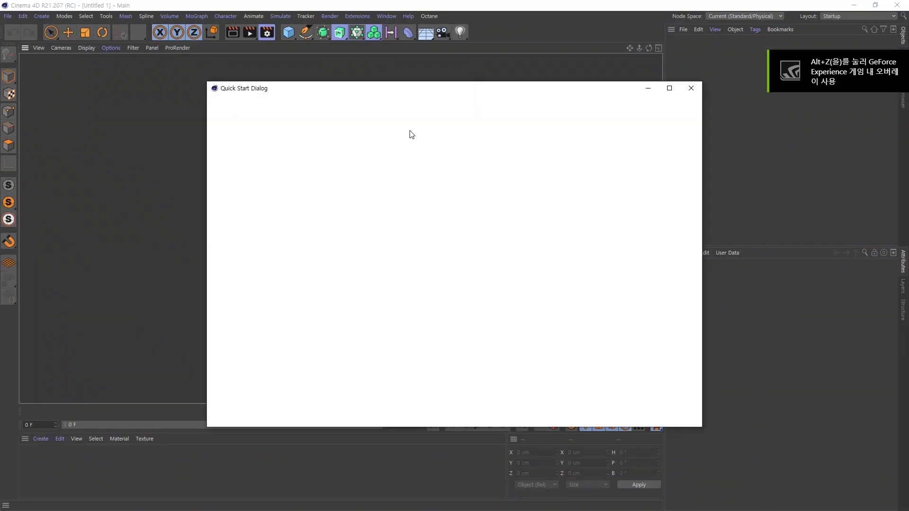
- Close the Quick Start dialog and run Extensions > Houdini Engine > Get Houdini Installer
click(691, 89)
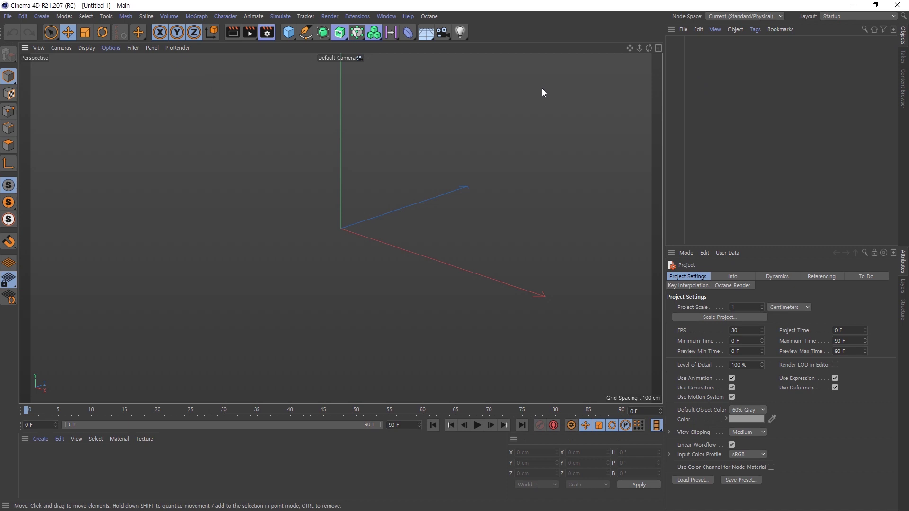
click(356, 16)
mouse_move(408, 133)
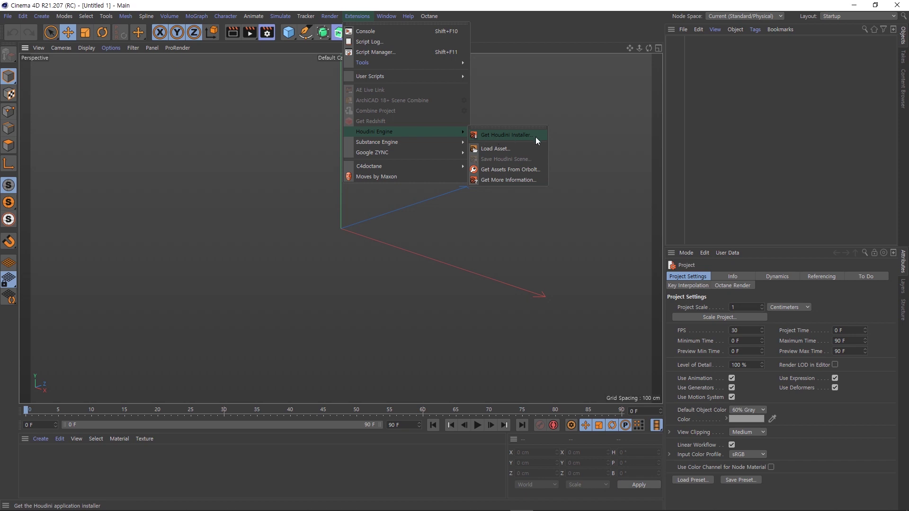
click(536, 137)
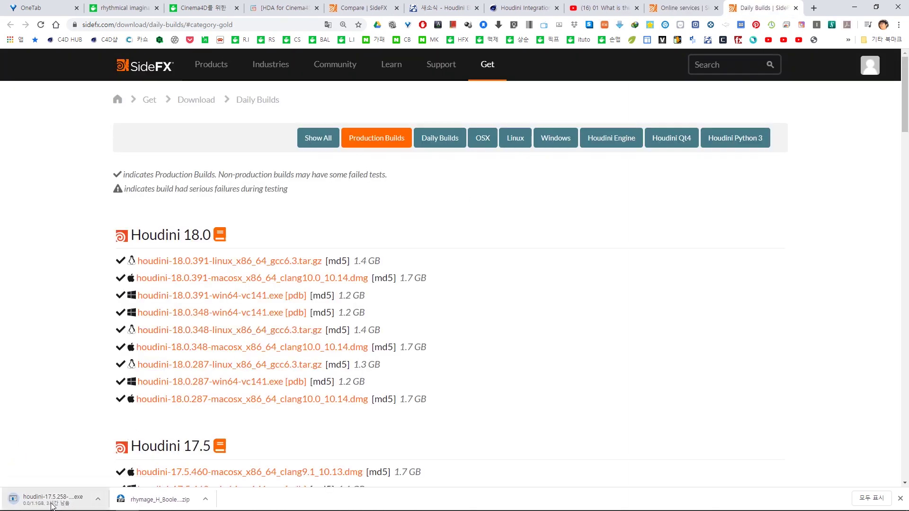
- Pause the Houdini 17.5.258 download, browse the older 17.0 and 16.5 builds, and reopen Cinema 4D's Houdini Engine menu
click(98, 499)
click(124, 456)
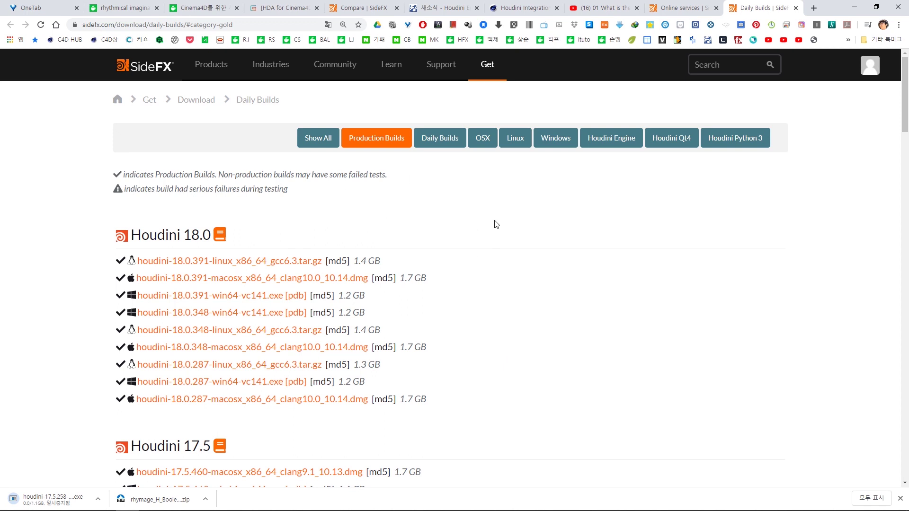
scroll(496, 224, down, 1)
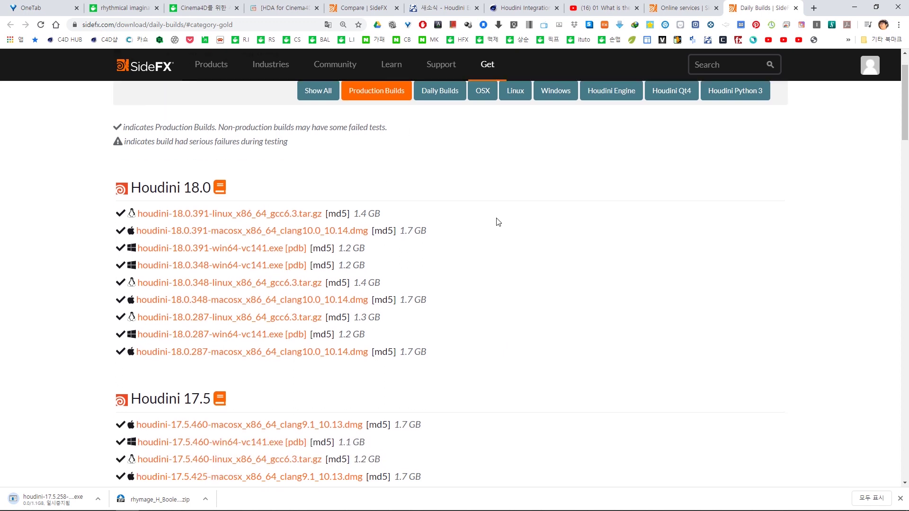
scroll(496, 222, up, 1)
scroll(498, 221, down, 1)
scroll(500, 217, up, 1)
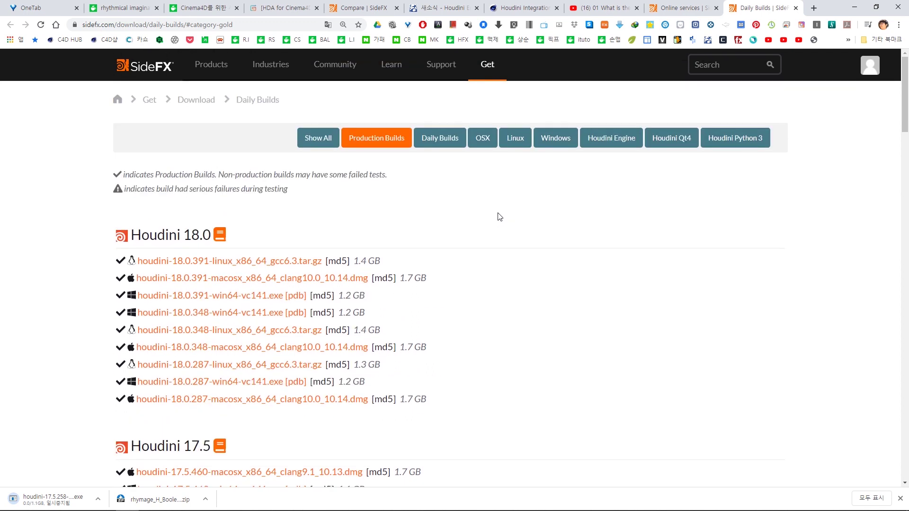
scroll(513, 214, down, 4)
scroll(513, 214, down, 6)
scroll(510, 215, down, 2)
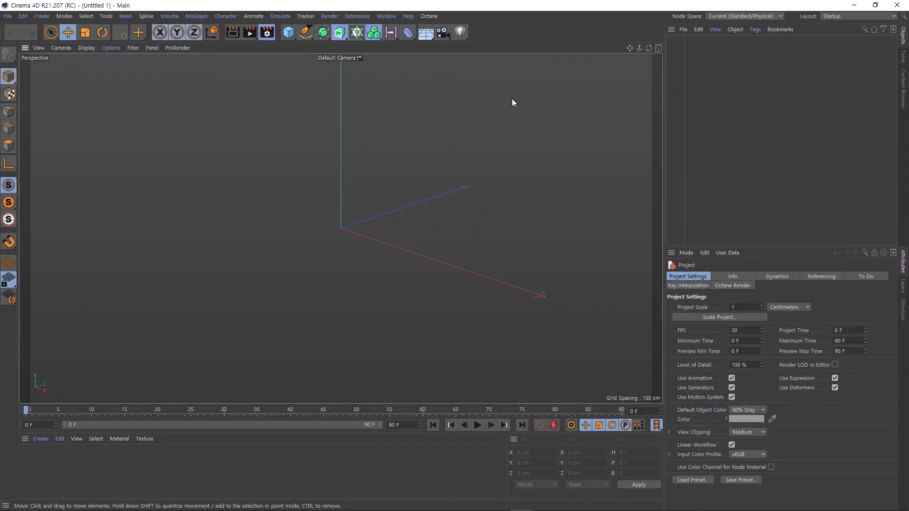
click(358, 16)
mouse_move(387, 132)
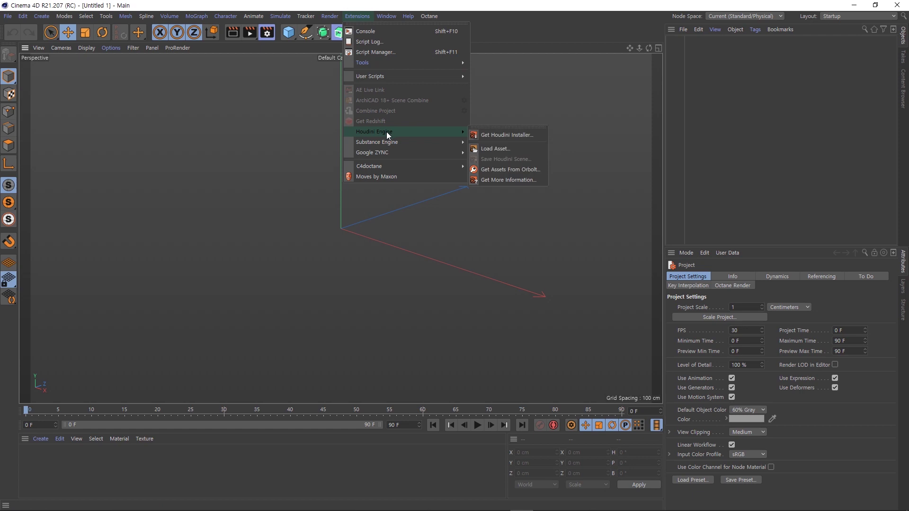
- Request the Houdini installer again, showing Daily Builds with the 18.0 and 17.5 Engine installers
click(513, 137)
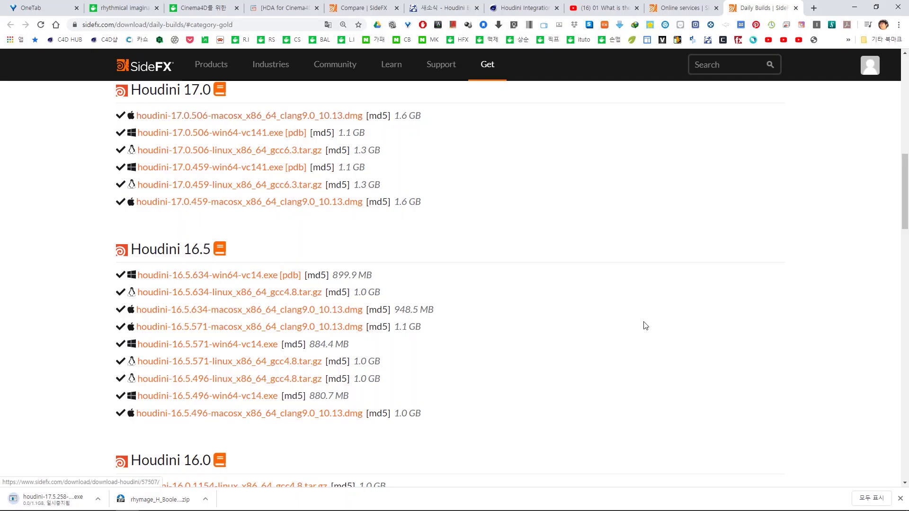
scroll(646, 326, down, 15)
scroll(636, 326, down, 6)
scroll(634, 325, up, 4)
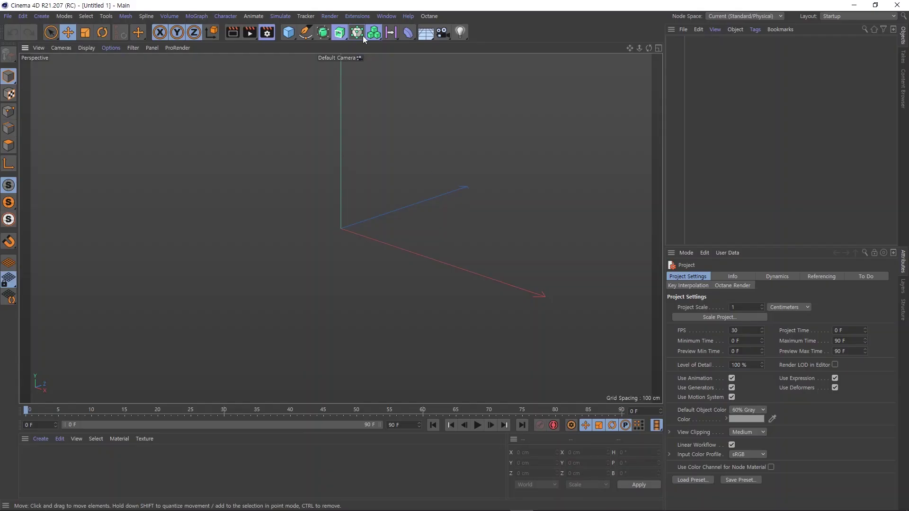
- Reopen the Houdini Engine extension menu and dismiss it without choosing a command
click(358, 16)
mouse_move(408, 132)
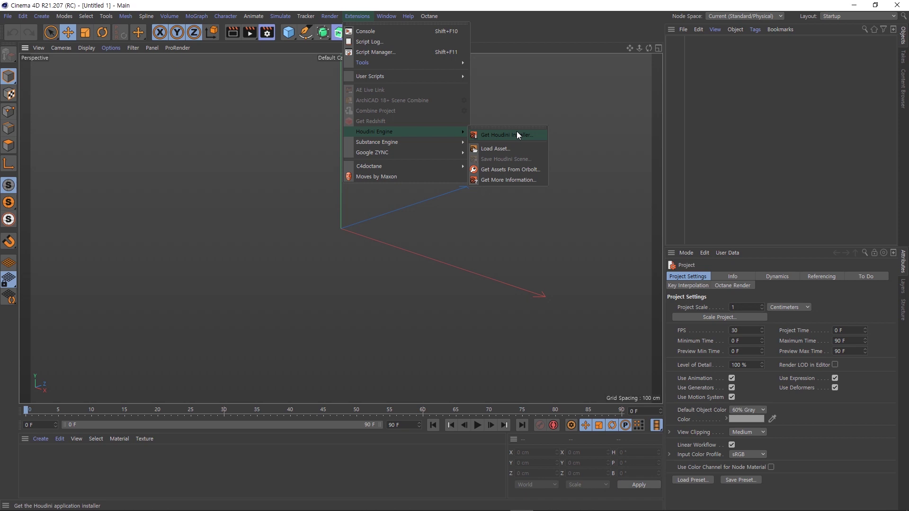
click(517, 110)
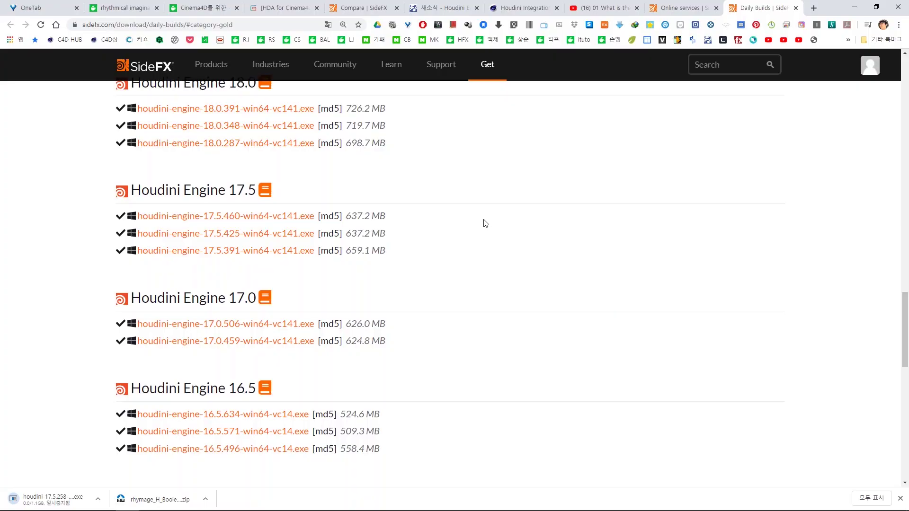
scroll(485, 224, up, 10)
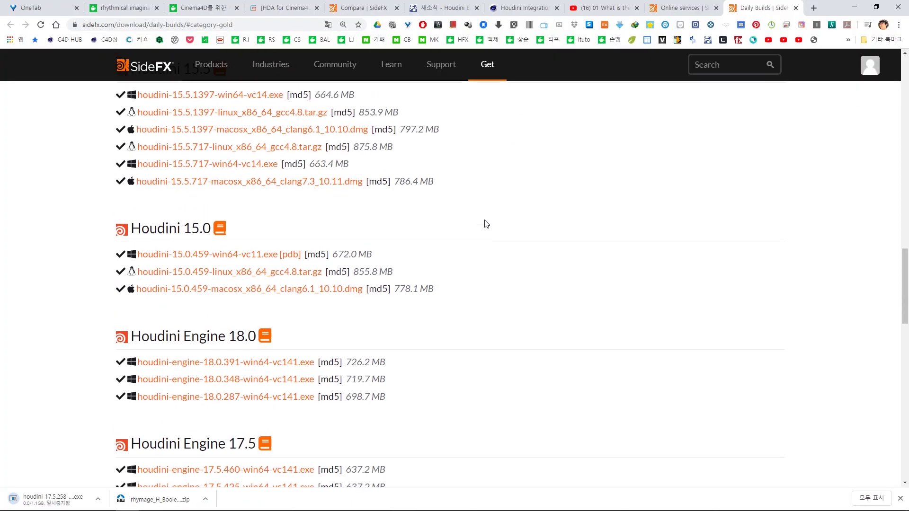
- Go to the SideFX Buy Houdini page from the Get menu
scroll(485, 223, up, 15)
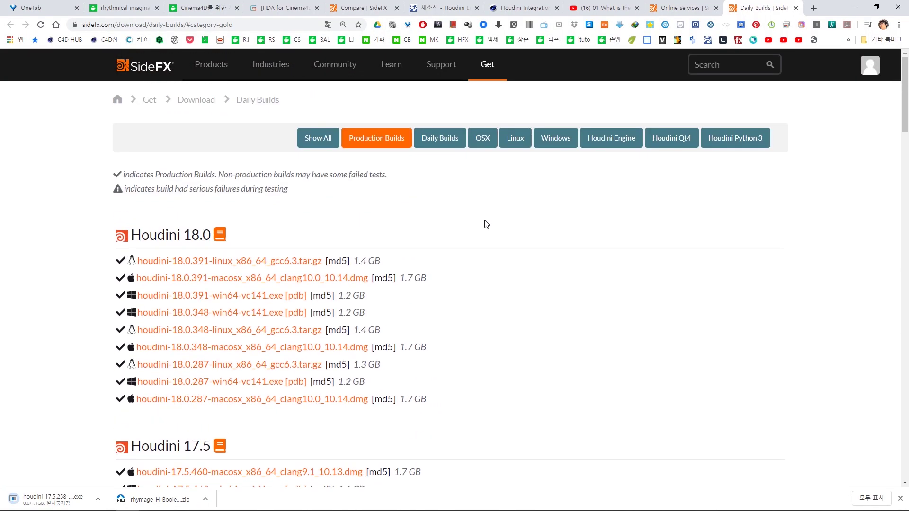
mouse_move(490, 74)
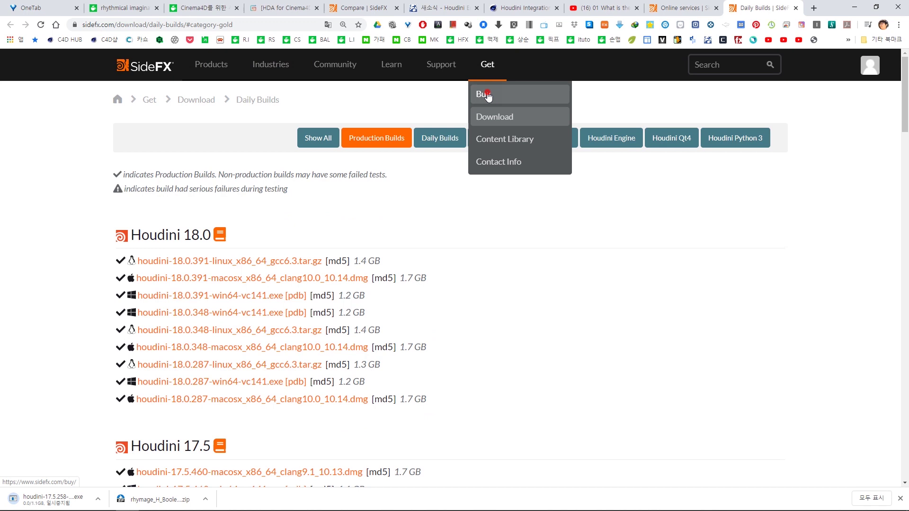
click(488, 93)
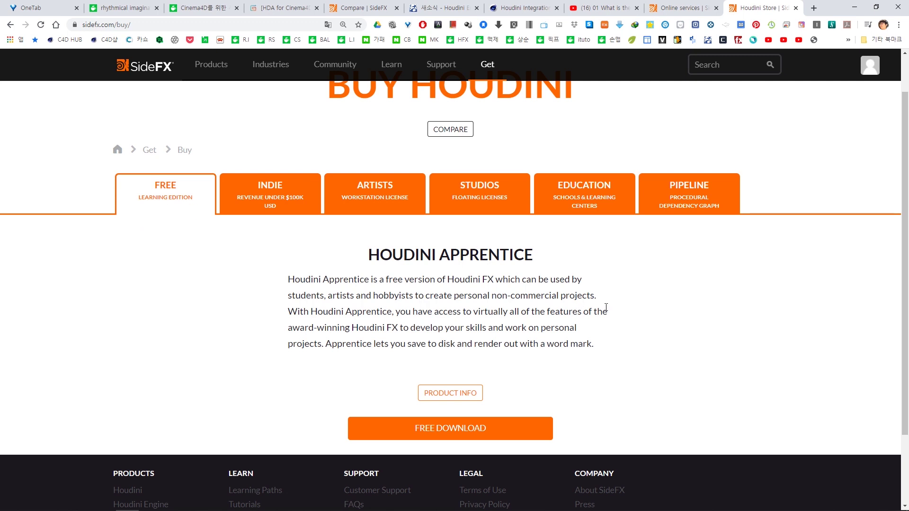
- Add the FREE Houdini Engine Indie license from the INDIE options to the cart
scroll(606, 308, down, 2)
scroll(606, 310, up, 3)
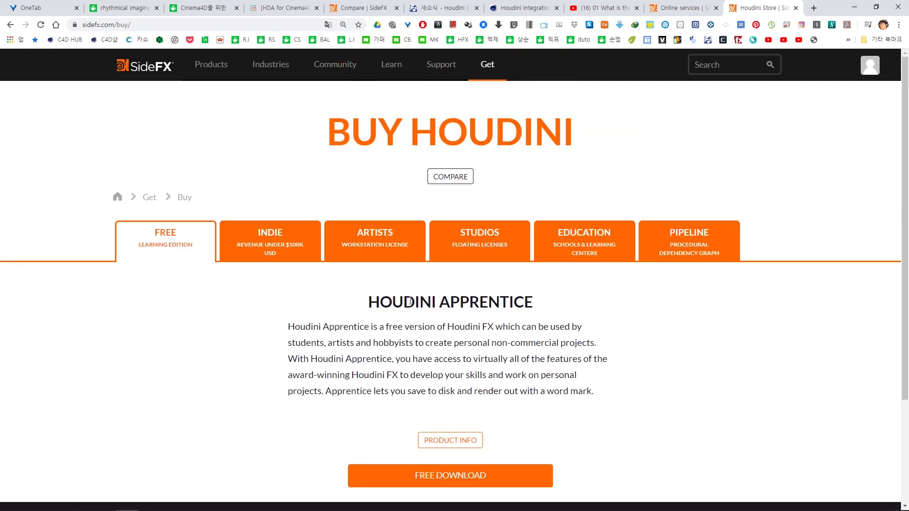
click(277, 250)
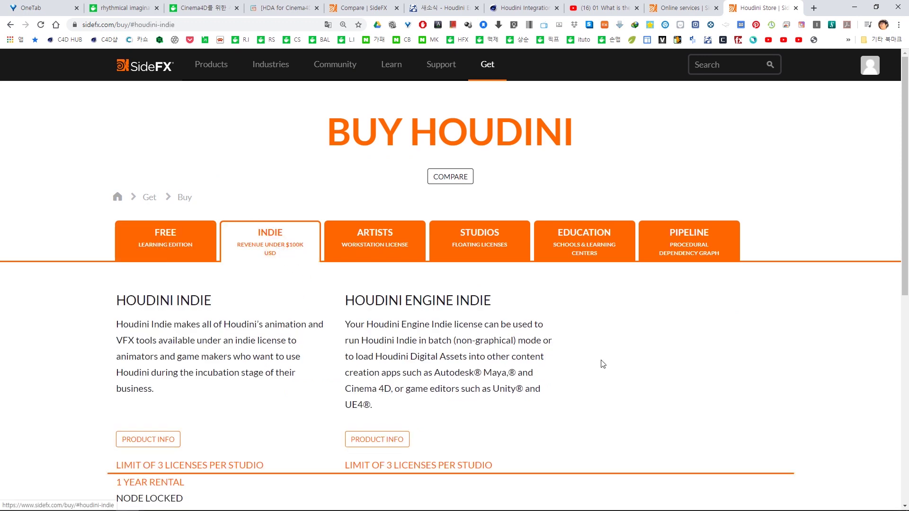
scroll(615, 365, down, 4)
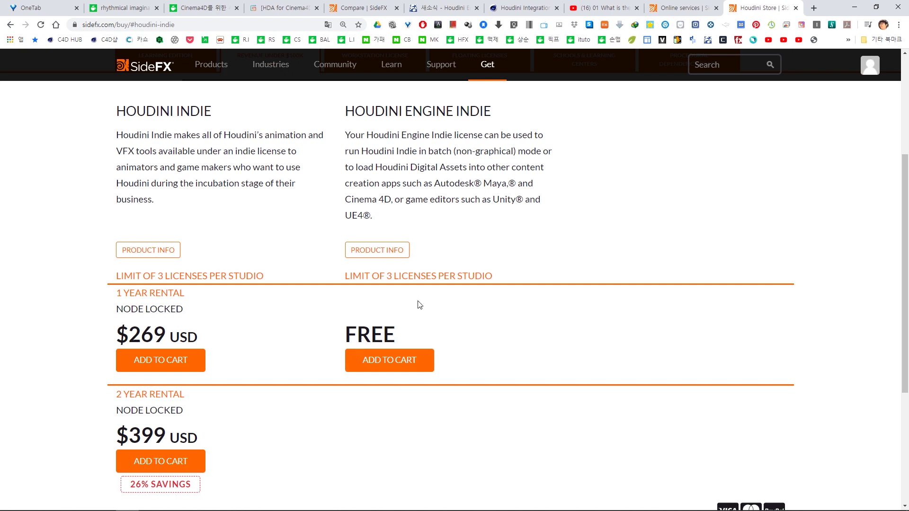
click(403, 366)
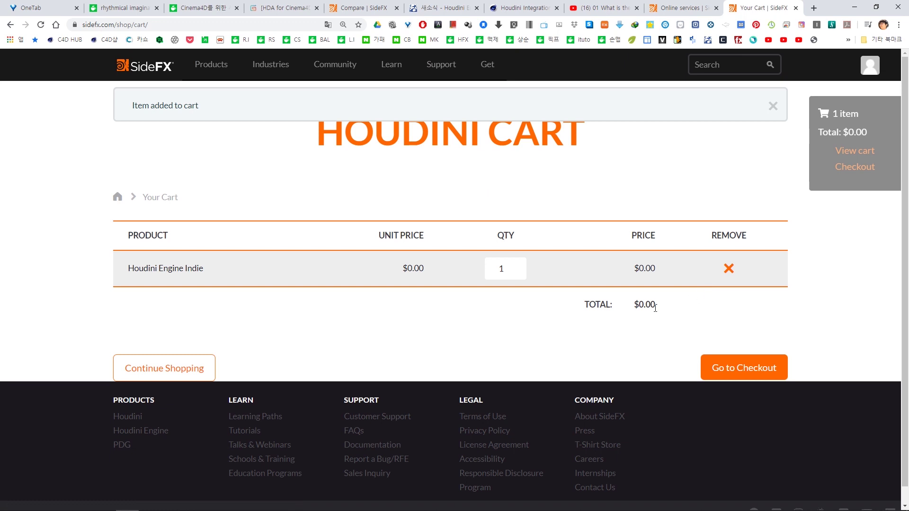
- Check out the $0.00 Houdini Engine Indie cart, then open the account profile menu on the online services tab
click(753, 370)
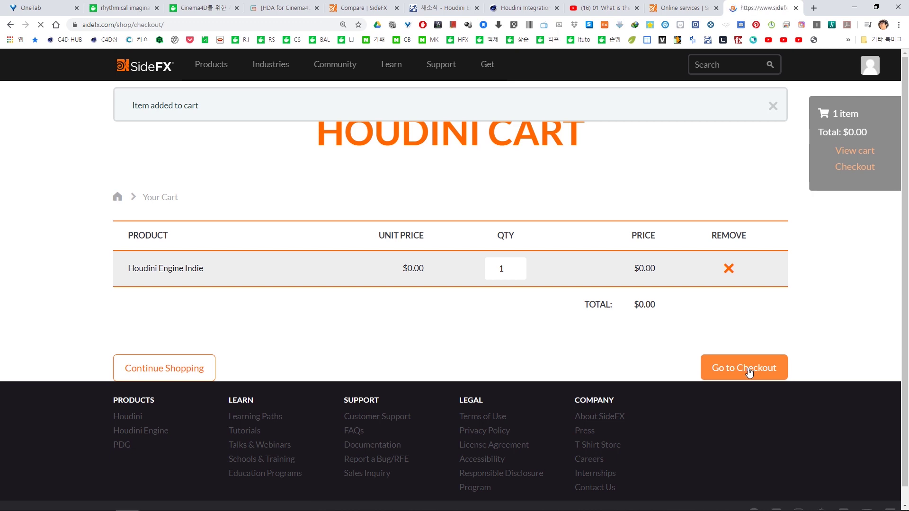
click(682, 7)
click(877, 69)
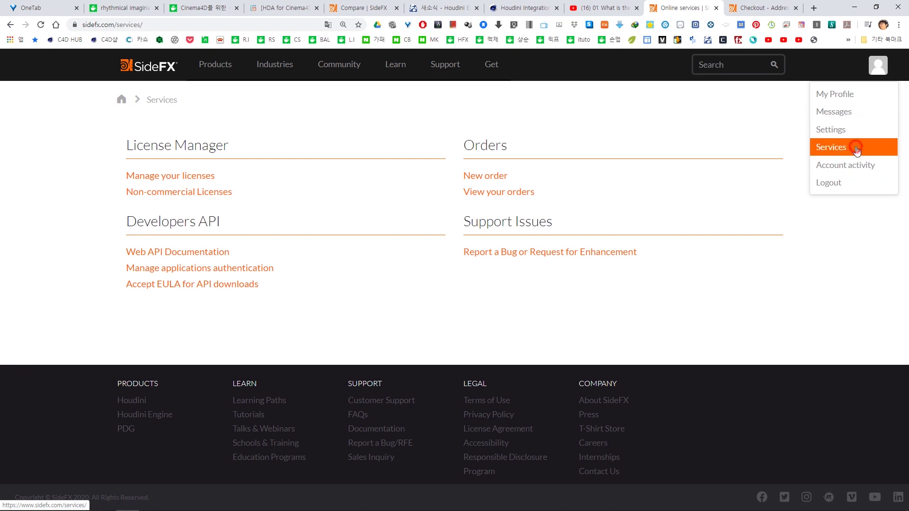
- Confirm the Houdini Engine Indie 18.0 rental in the License Manager, then return to Cinema 4D
click(857, 150)
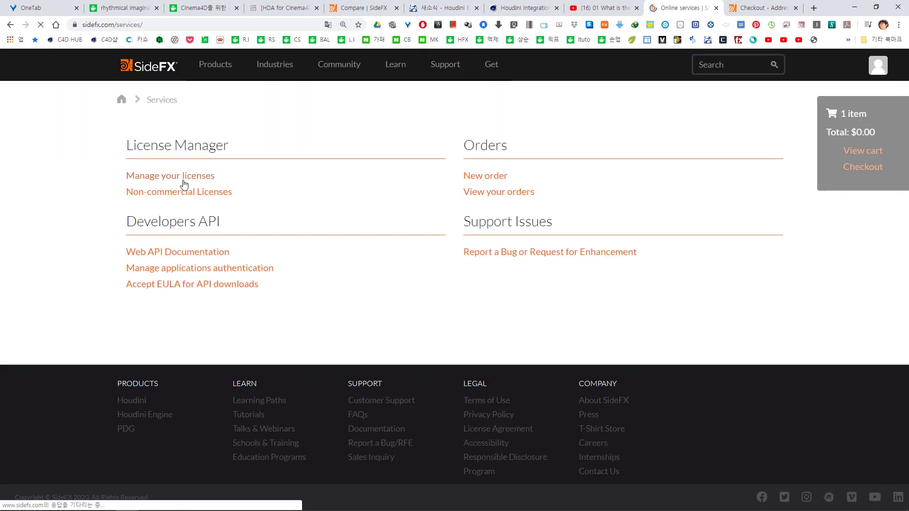
click(184, 181)
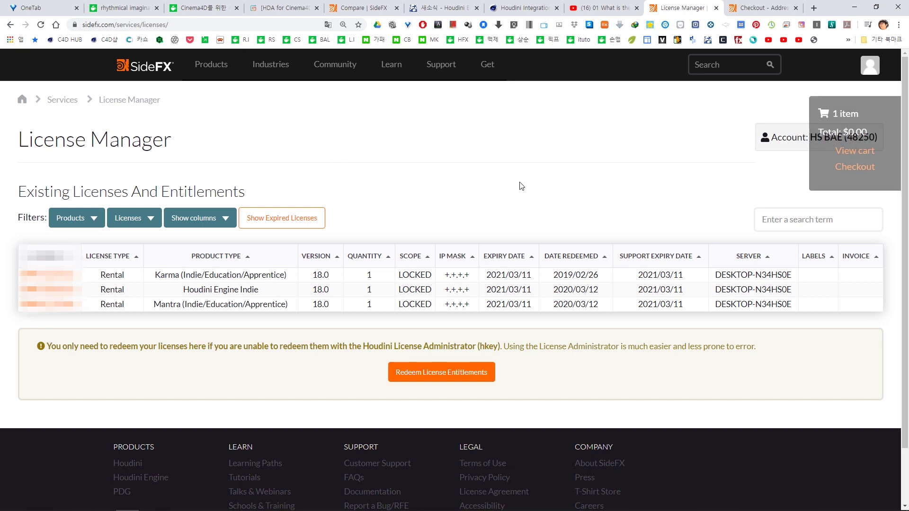
key(alt+Tab)
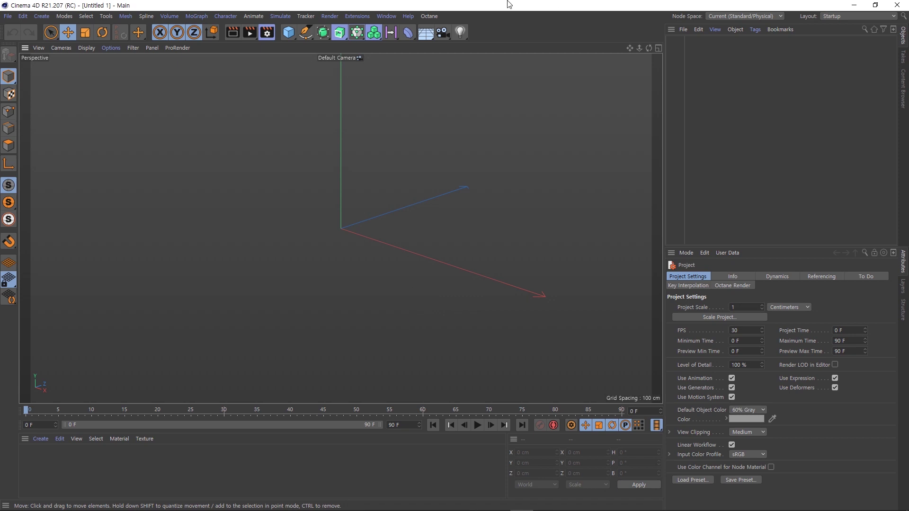
- Load the rhymage::H_Boolean HDA through Houdini Engine, select it, then open the Start menu
click(358, 16)
mouse_move(402, 134)
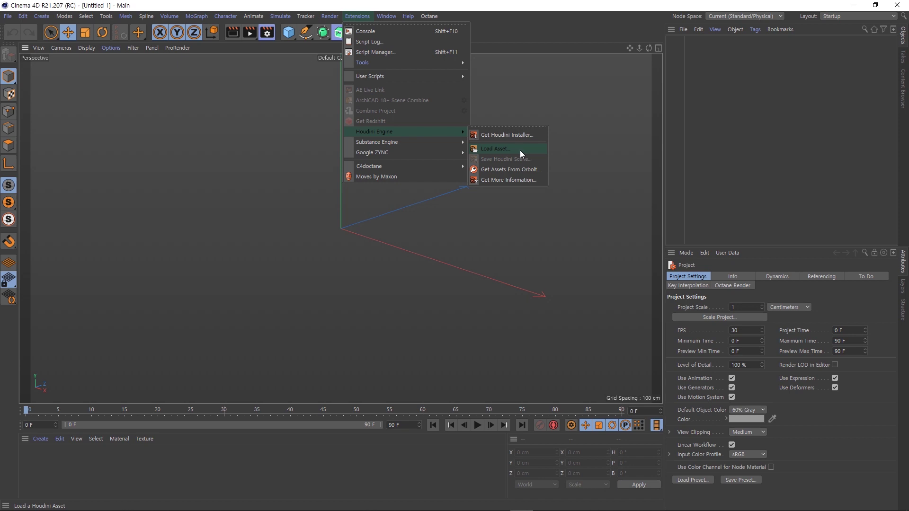
click(520, 150)
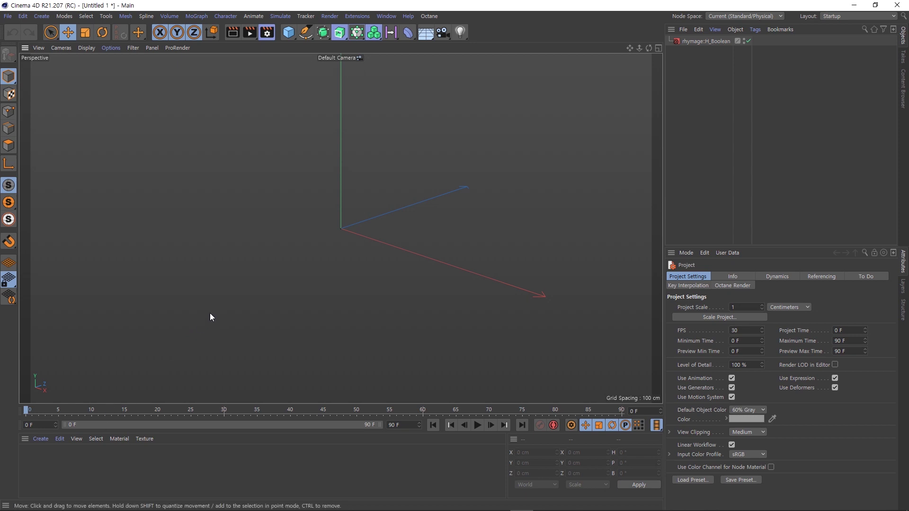
click(719, 41)
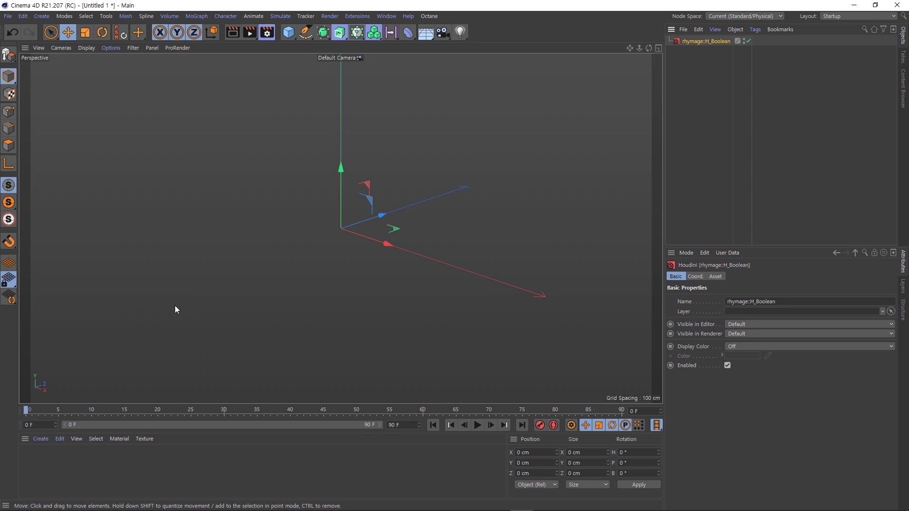
click(11, 503)
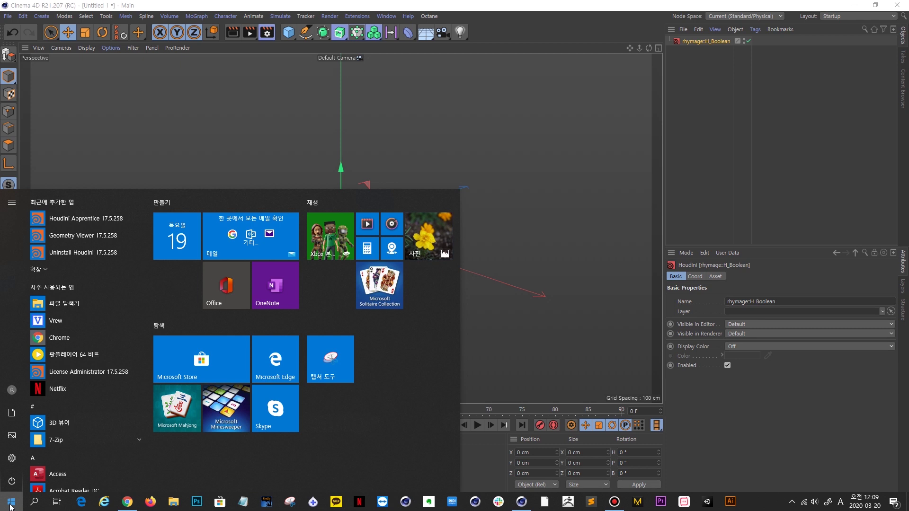
- Launch Houdini License Administrator and move its window further left
click(95, 372)
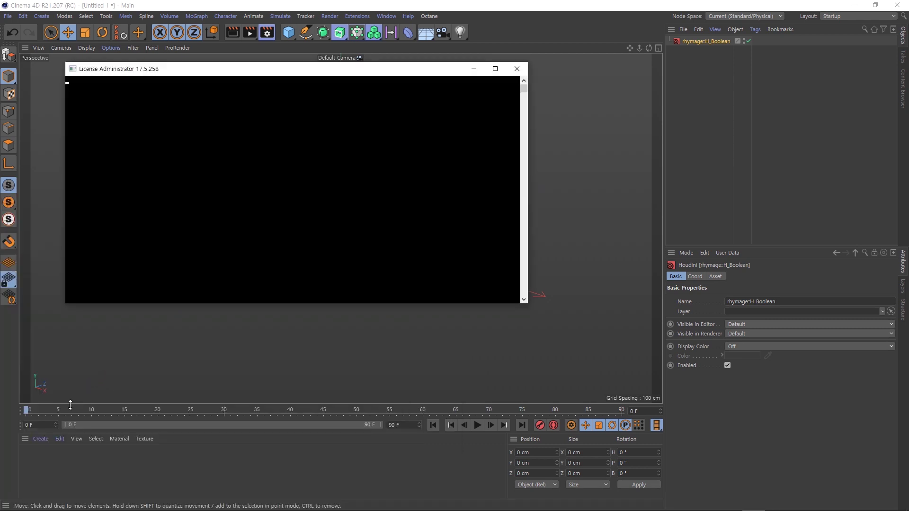
mouse_move(7, 509)
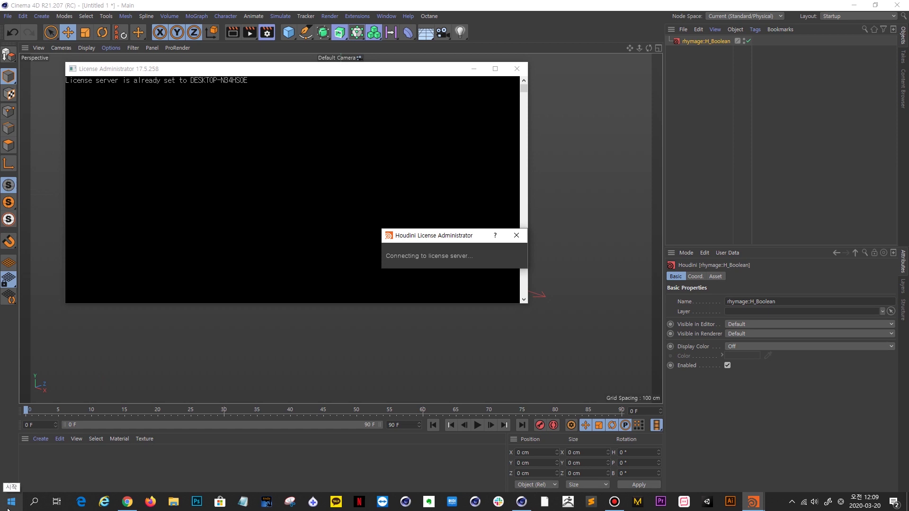
drag(406, 154, 323, 155)
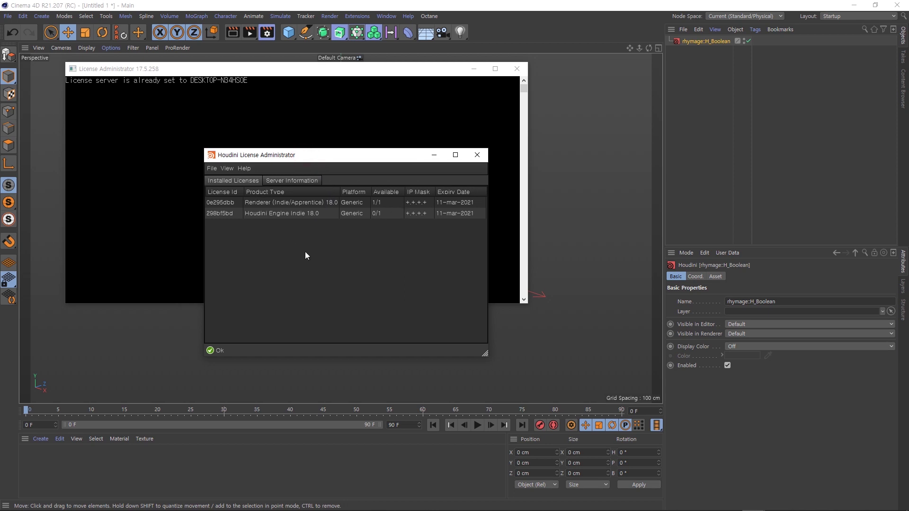
- Choose File > Install Licenses to bring up the Redeem Login prompt
click(215, 171)
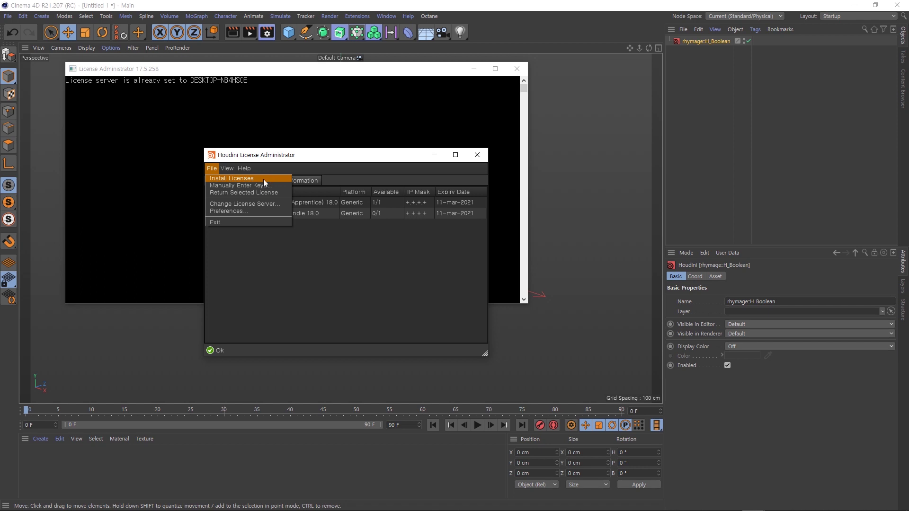
click(280, 153)
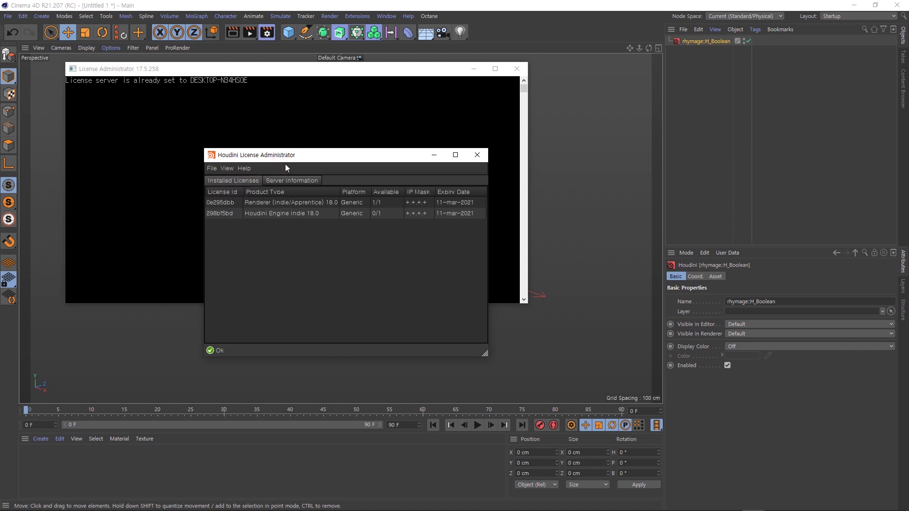
click(212, 169)
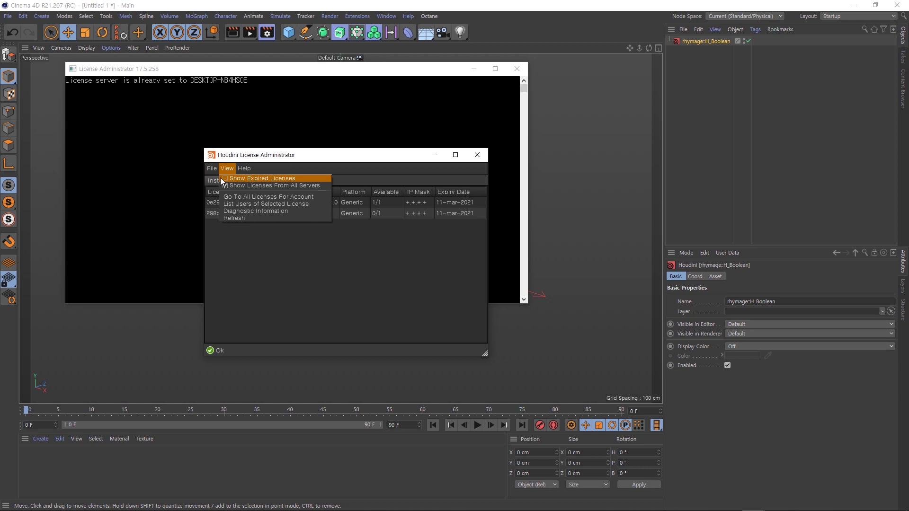
click(213, 178)
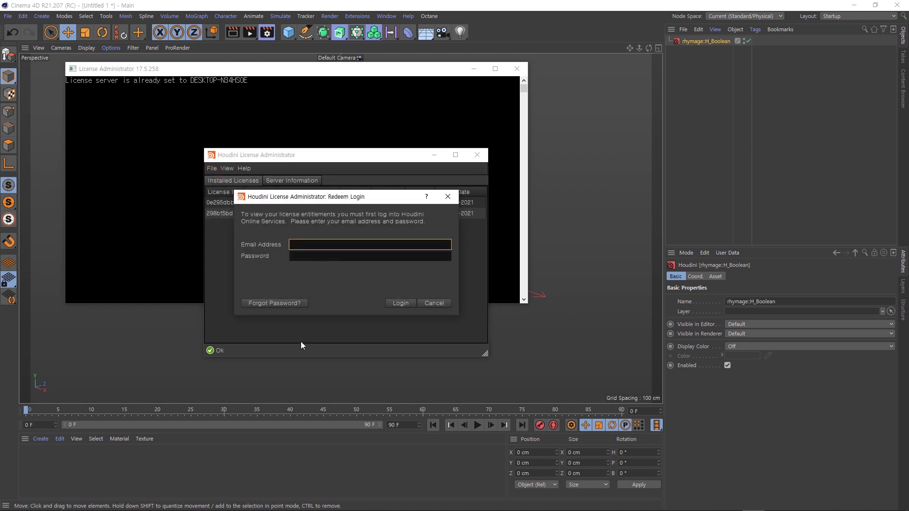
- Log in with the account e-mail and password, then dismiss the sidefx.com connection error
key(Tab)
text(*****)
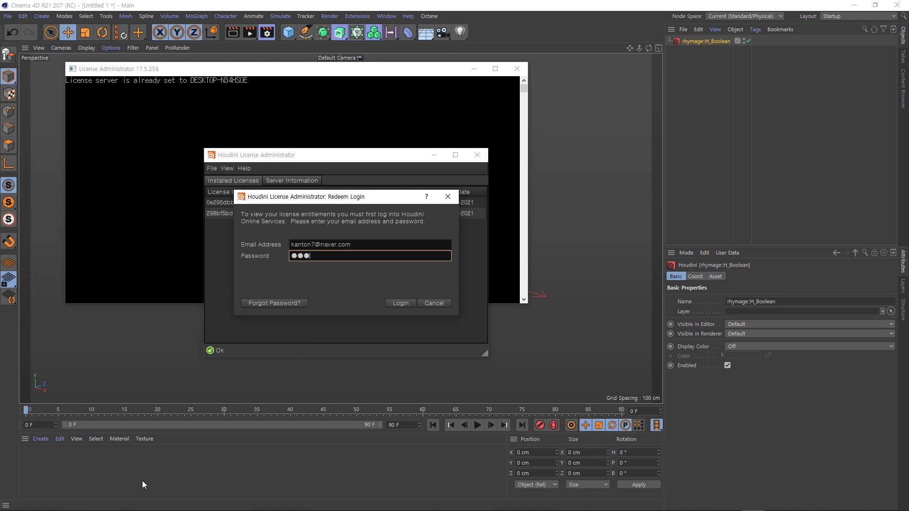
text(*******)
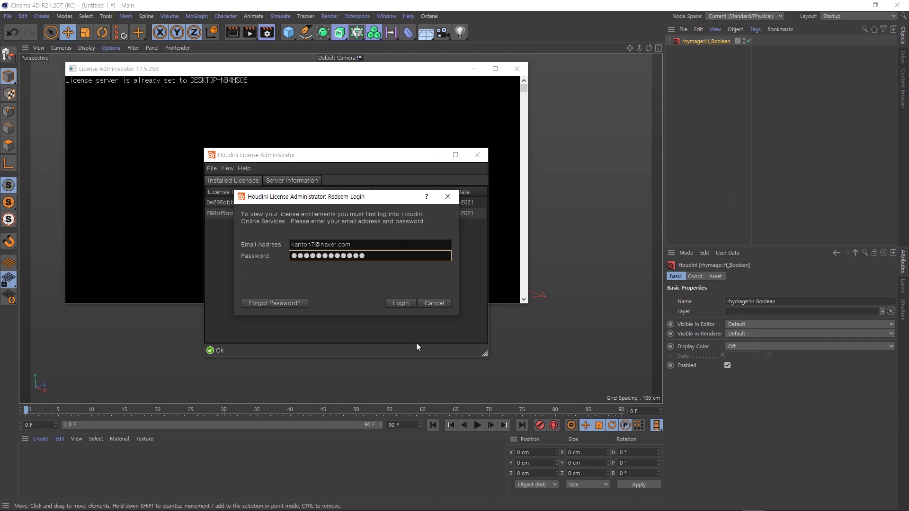
click(401, 304)
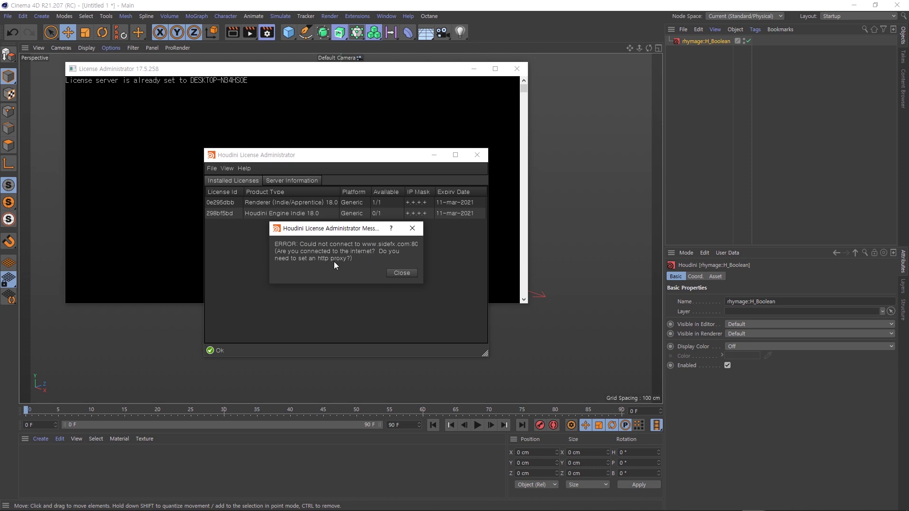
click(396, 274)
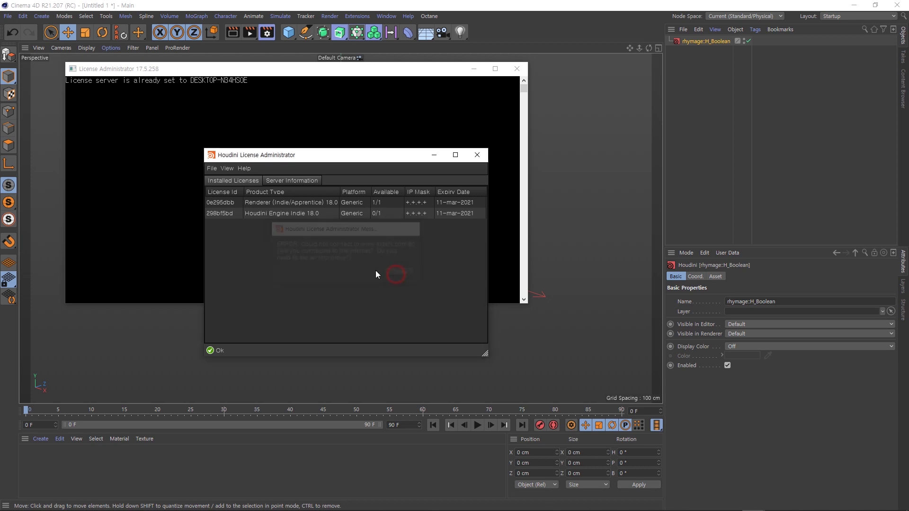
- Check the HTTP proxy settings in File > Preferences and cancel without changes
click(212, 169)
click(227, 212)
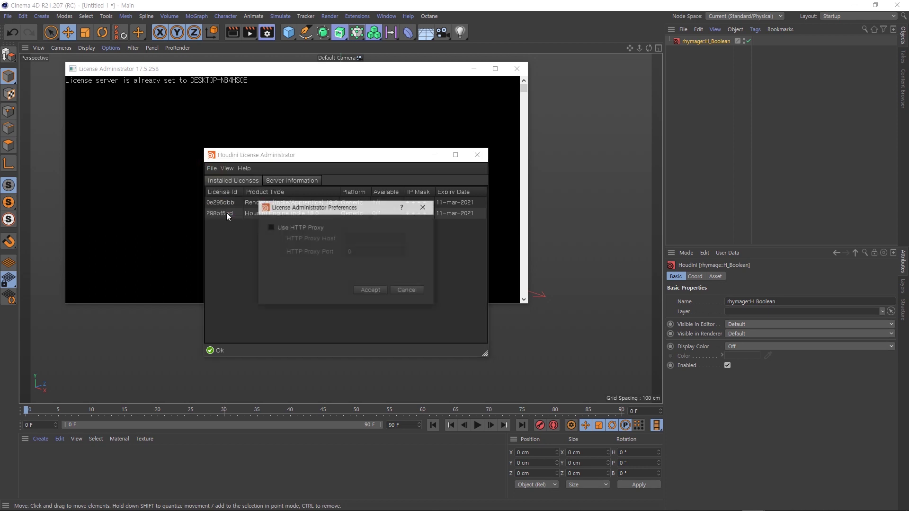
click(407, 291)
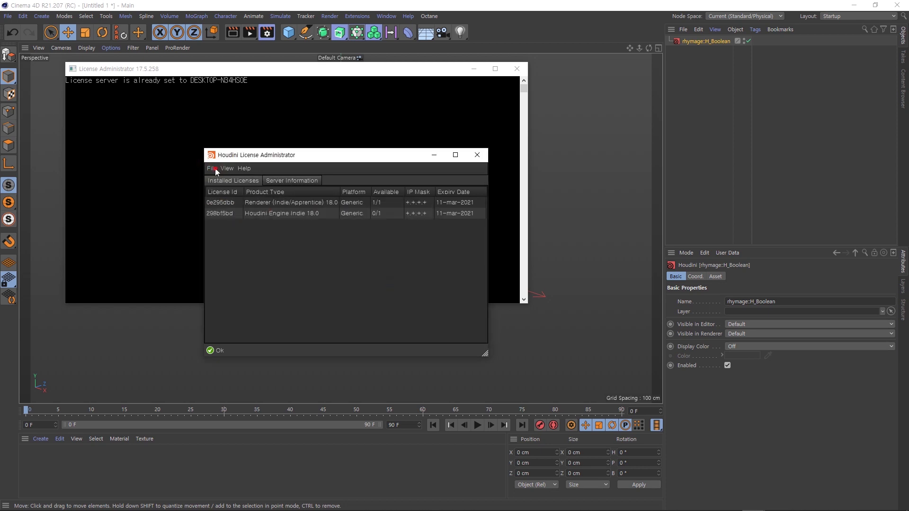
- Retry Install Licenses with the account e-mail and password, read the widened error, and close it
click(212, 168)
click(228, 179)
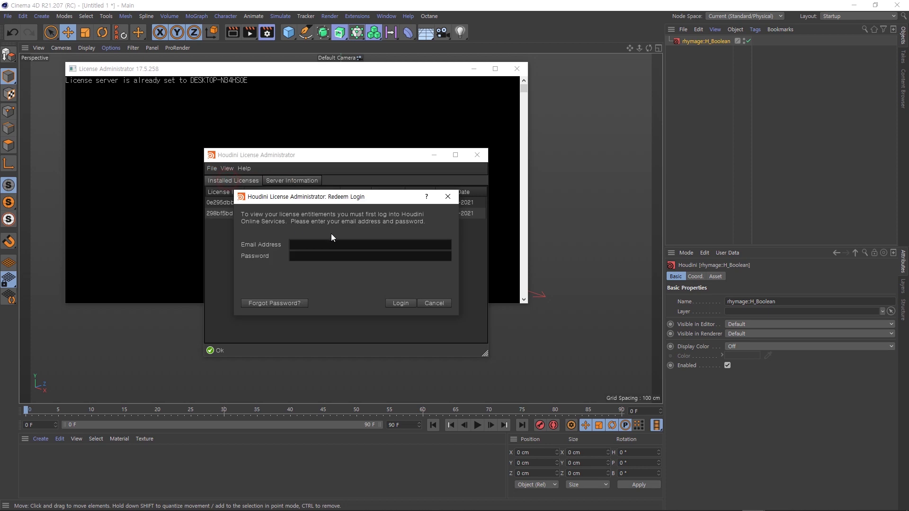
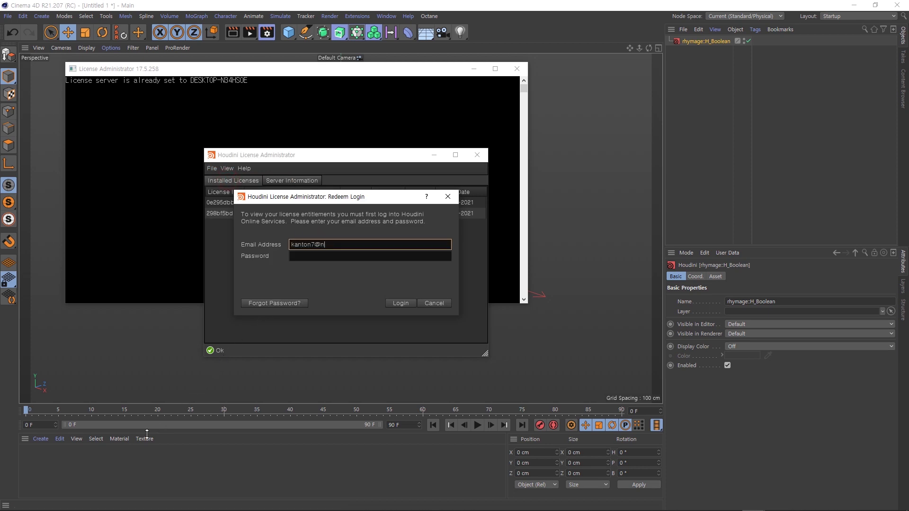
key(Tab)
text(•)
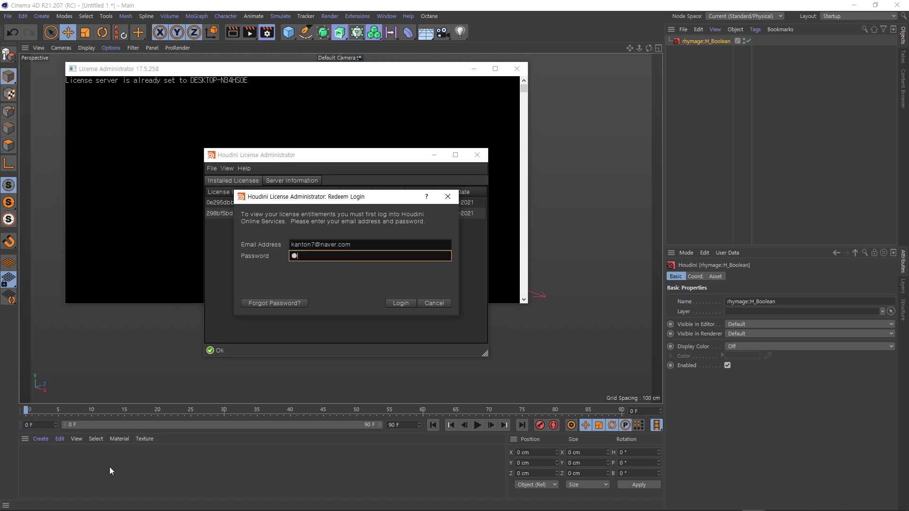
text(•••••••••••)
click(398, 301)
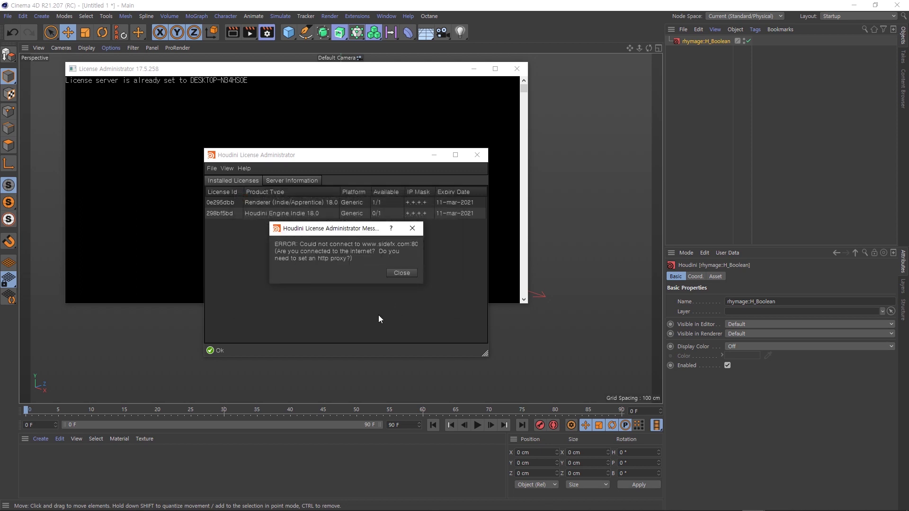
drag(424, 255, 453, 251)
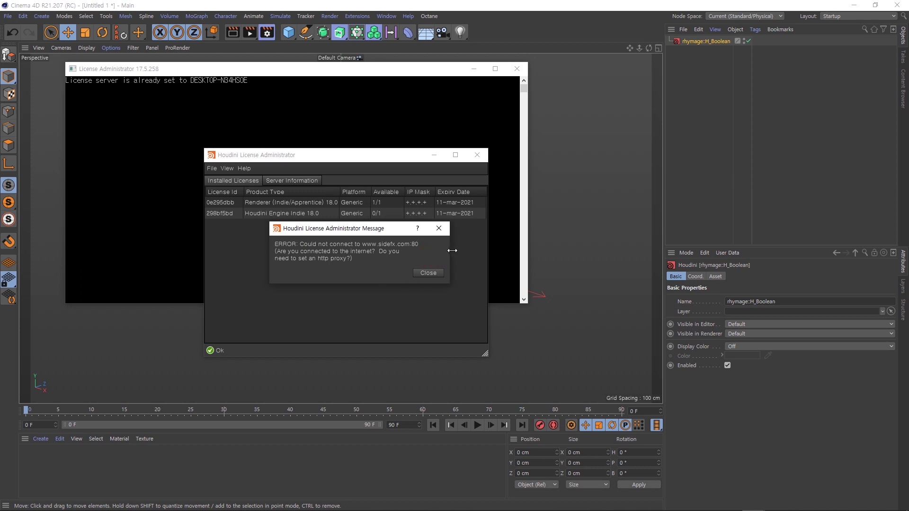
click(431, 274)
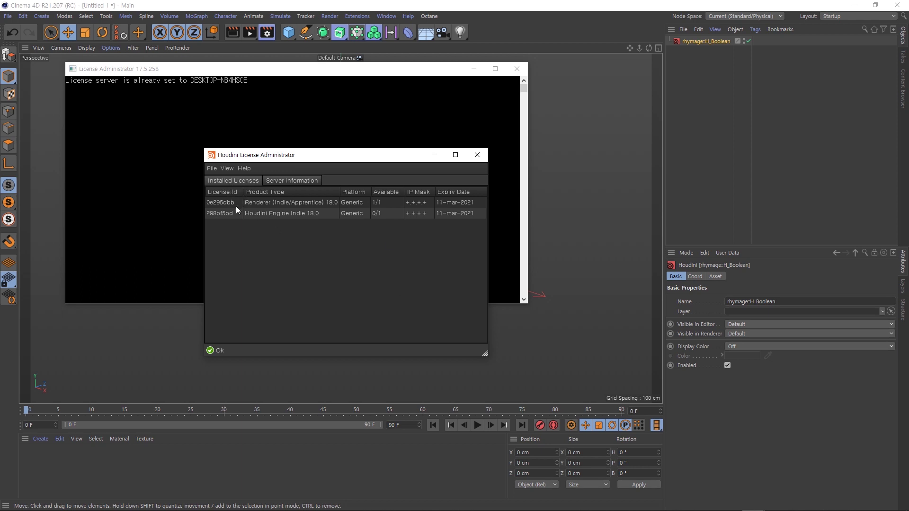
- Retry installing the licenses from the File menu
click(212, 169)
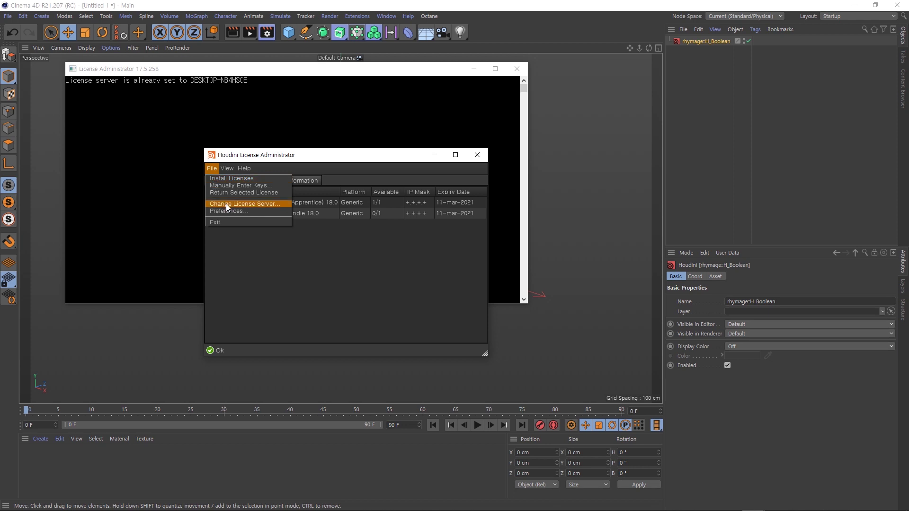
click(217, 169)
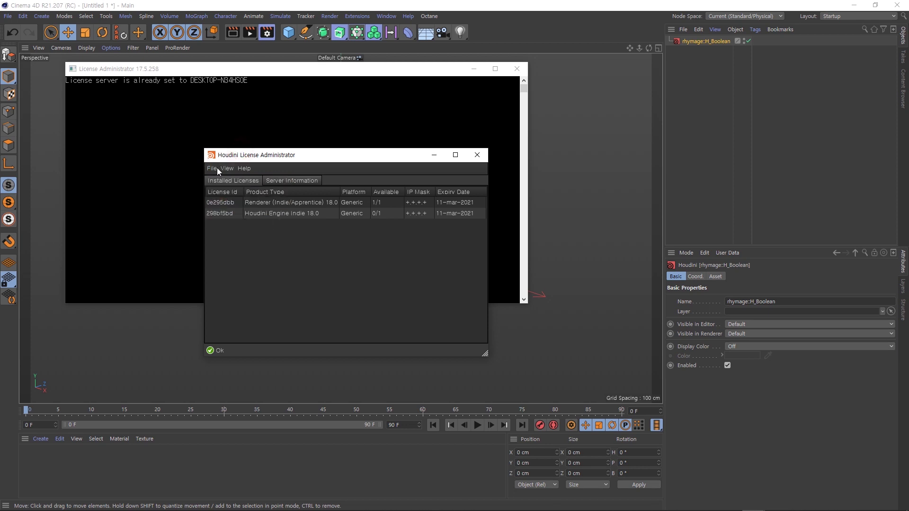
click(214, 171)
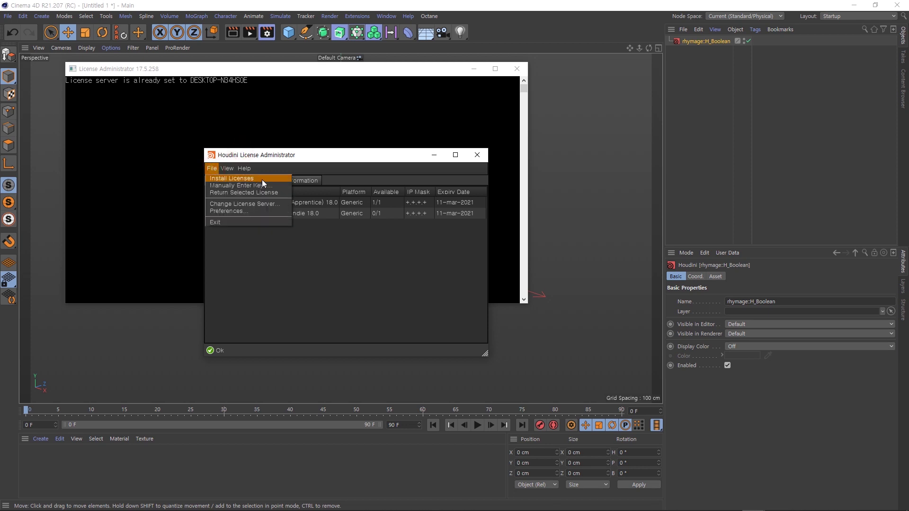
click(262, 180)
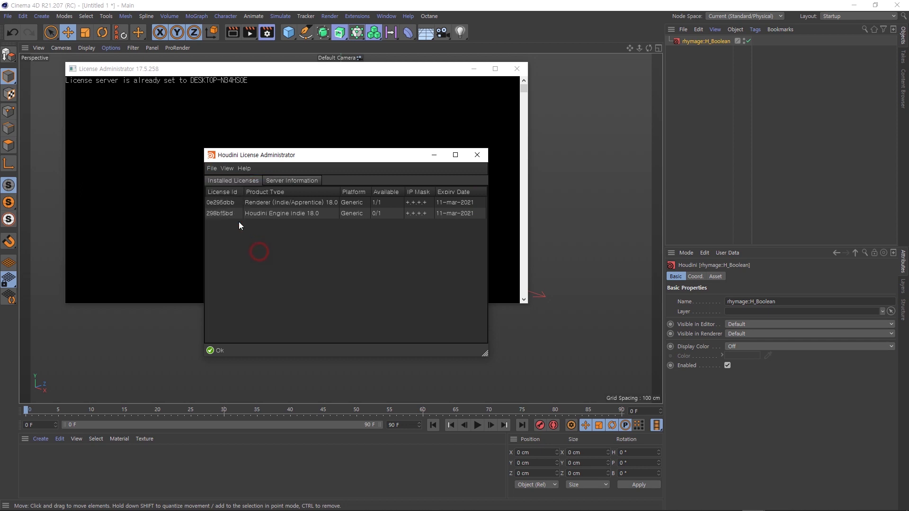
- Select both the Renderer and Houdini Engine Indie license rows, then reopen the File menu
click(223, 203)
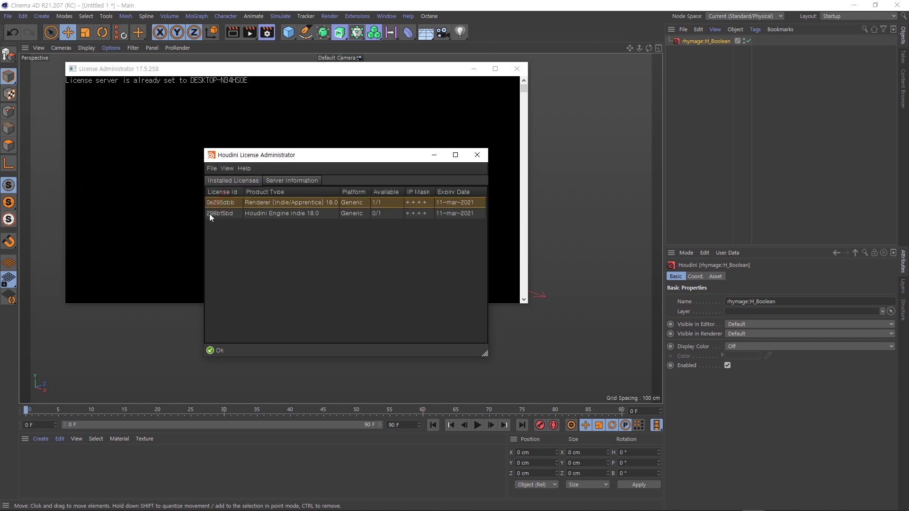
shift+click(224, 214)
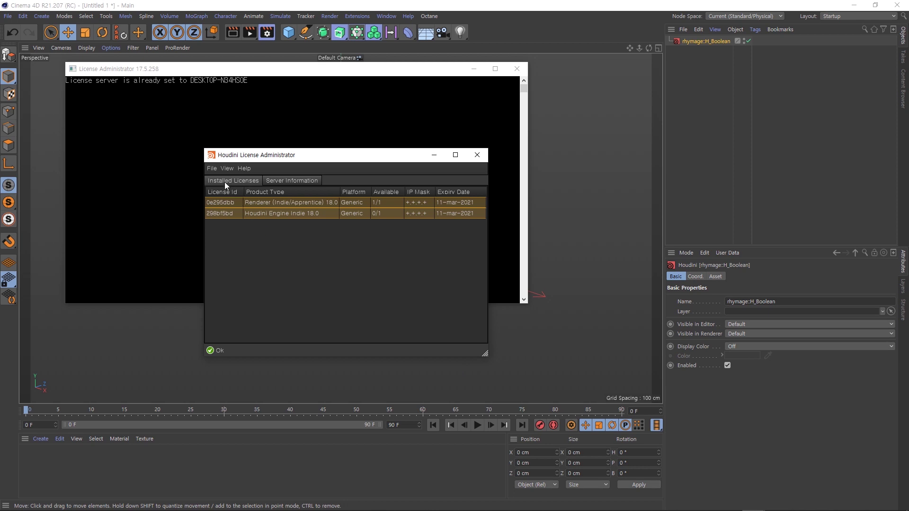
click(236, 238)
click(229, 202)
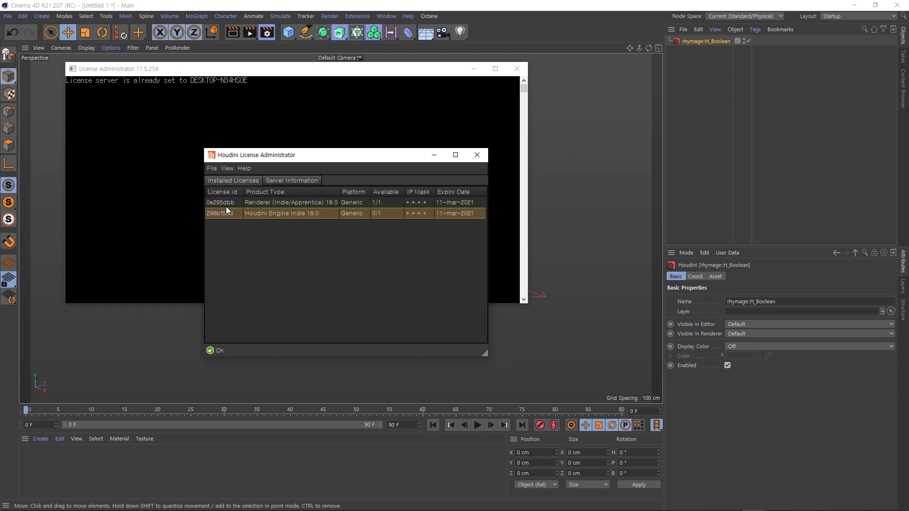
ctrl+click(226, 205)
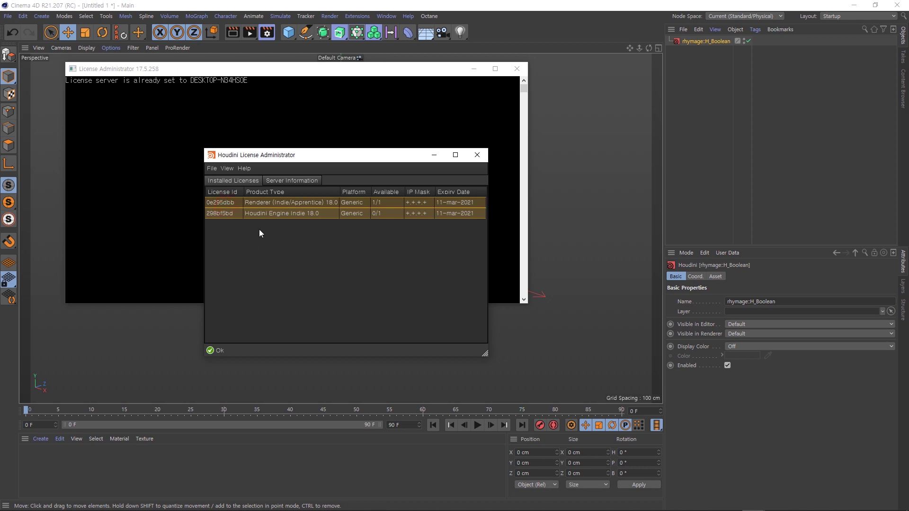
click(212, 169)
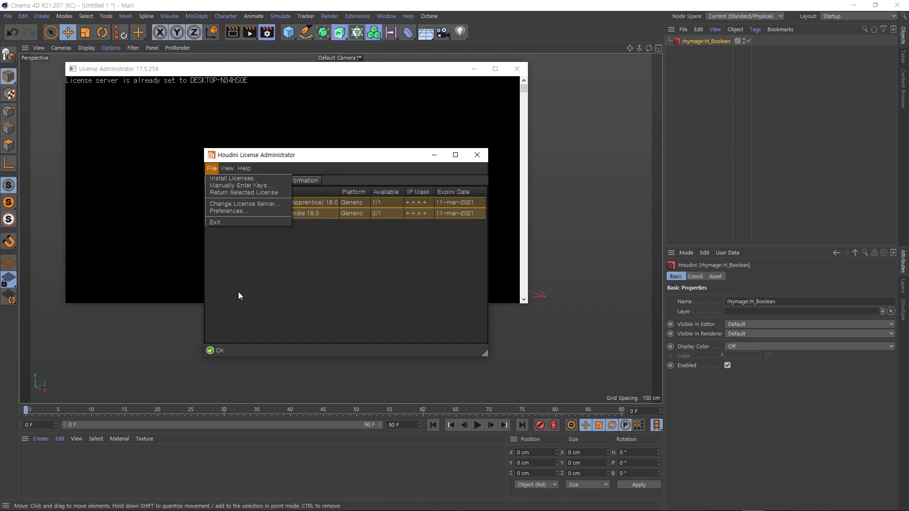
- Open Change License Server and select the license server host name
click(269, 204)
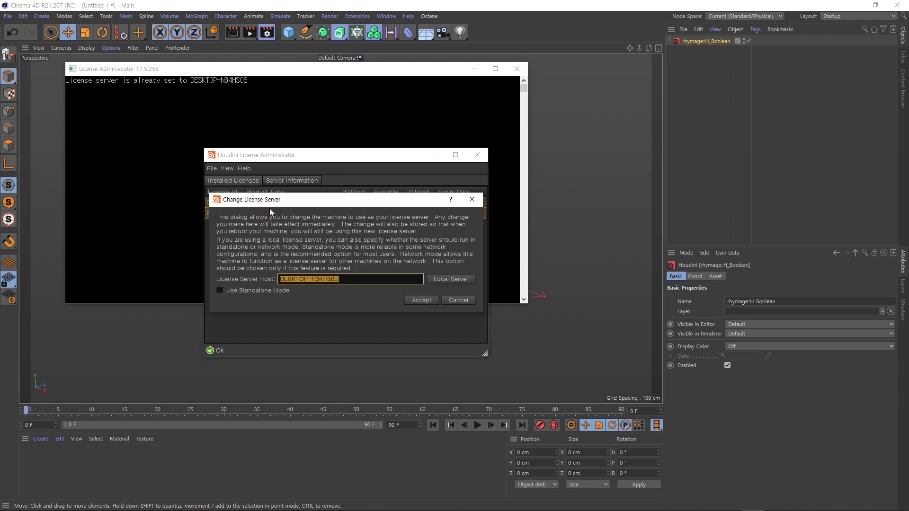
click(357, 279)
drag(360, 279, 271, 284)
- Compare the web server name DESKTOP-N34HS0E with the host field, then close the dialog
key(alt+Tab)
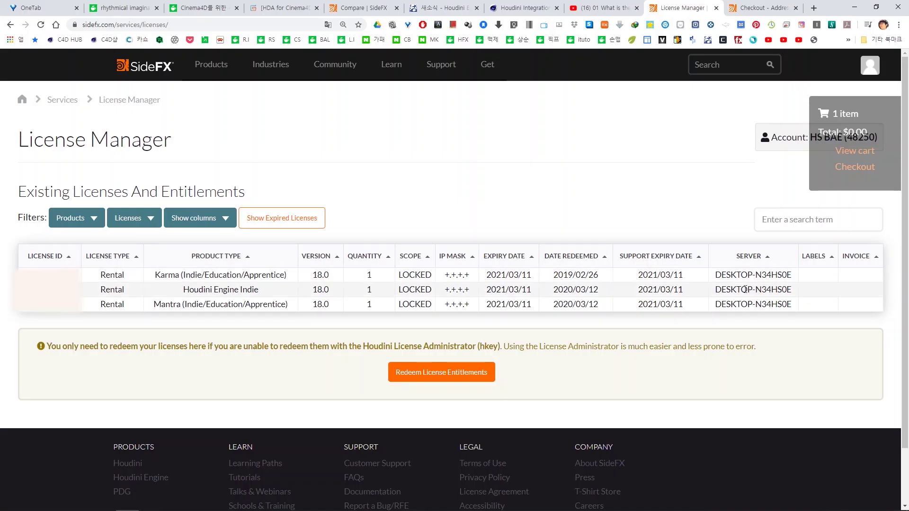
drag(715, 275, 792, 275)
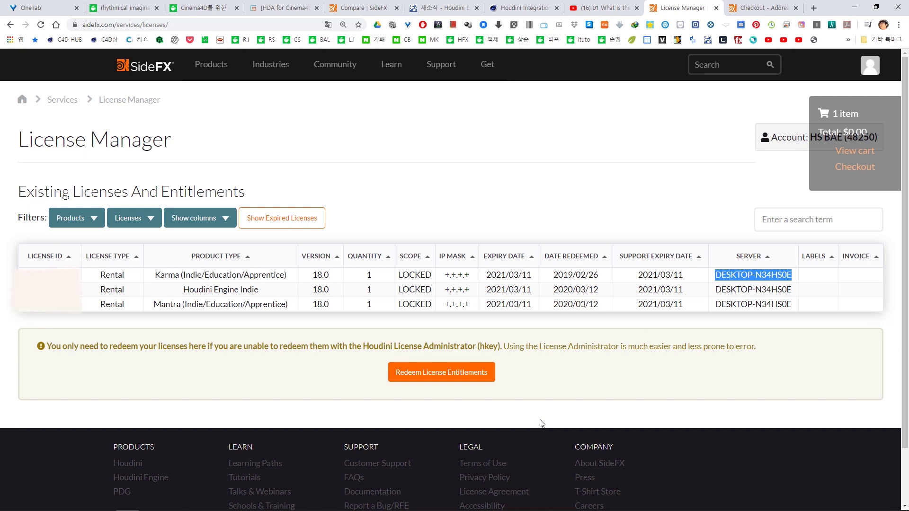
key(alt+Tab)
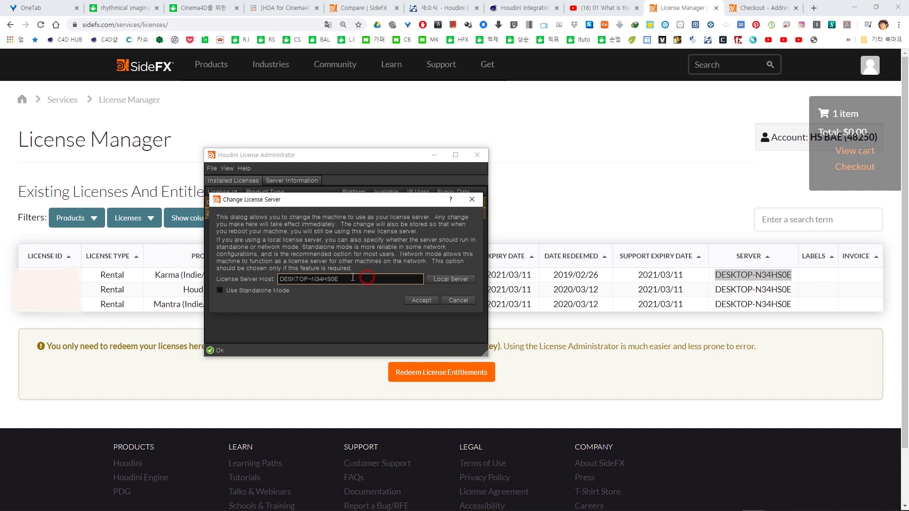
drag(366, 279, 275, 277)
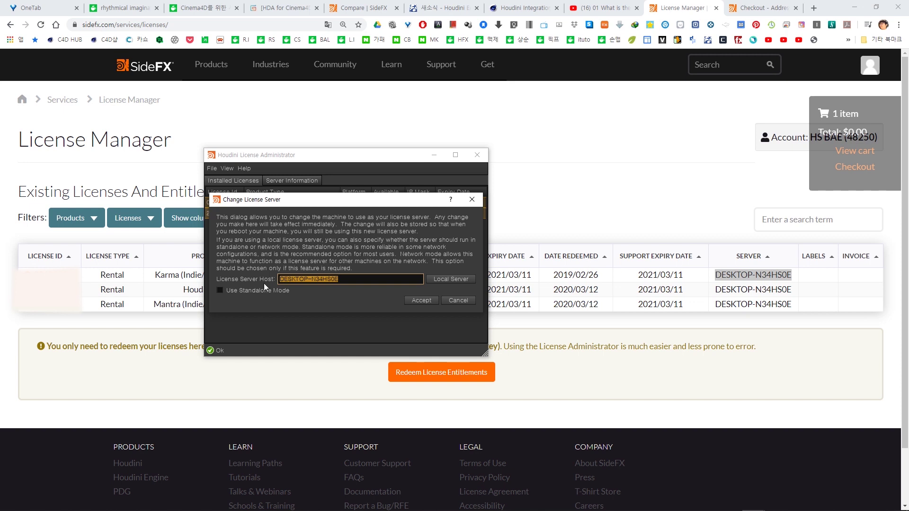
click(472, 199)
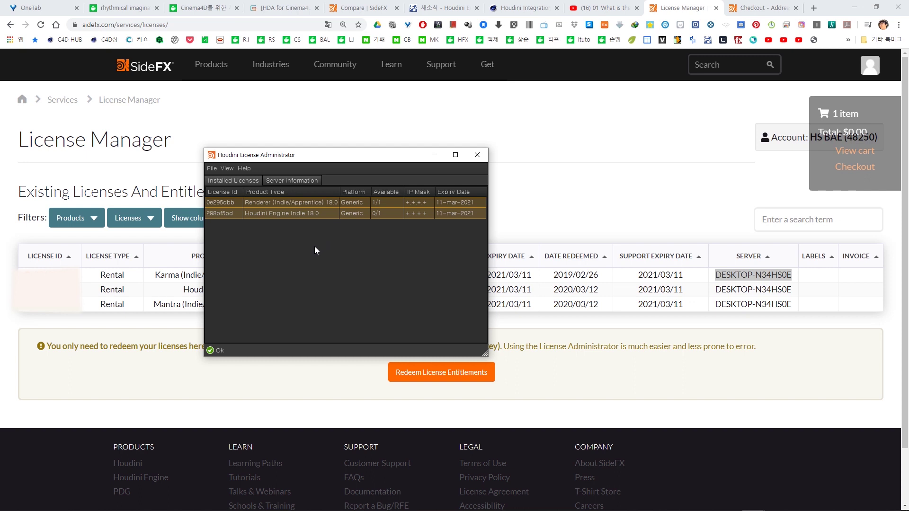
- Open Windows Services from Administrative Tools and select HoudiniLicenseServer
click(212, 169)
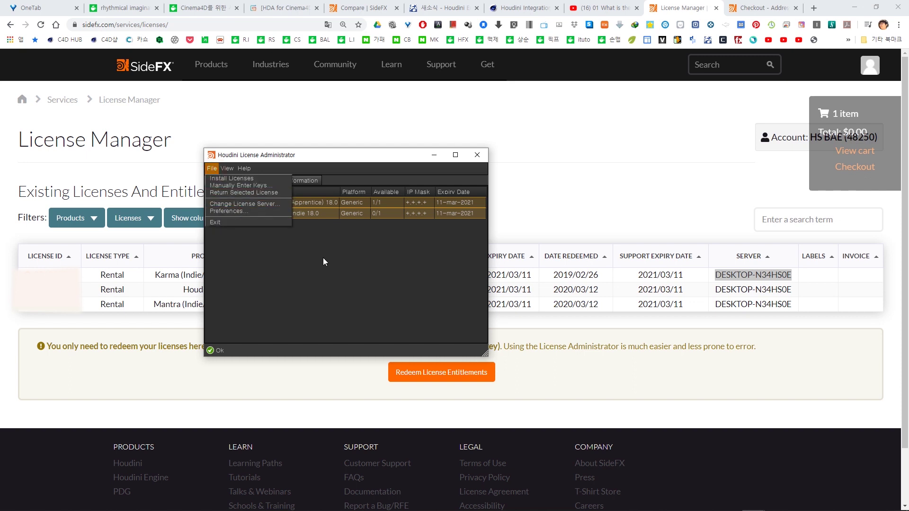
click(337, 271)
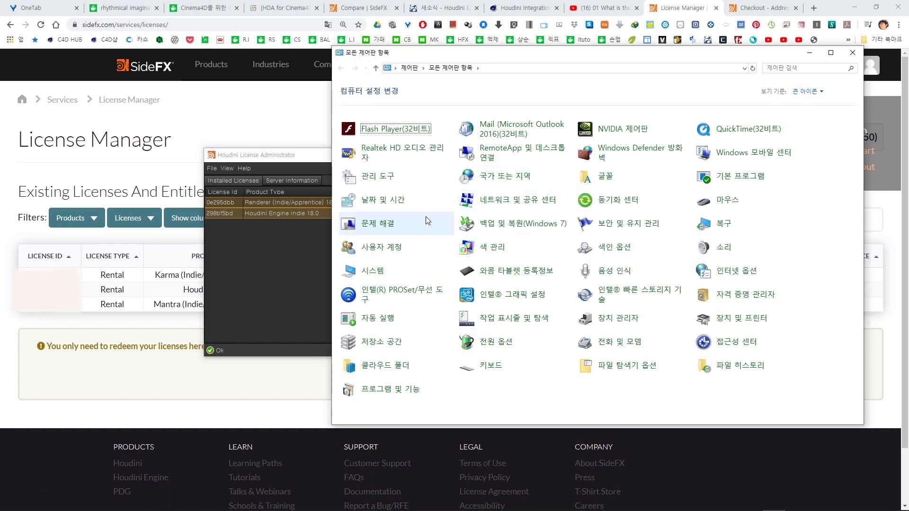
click(399, 178)
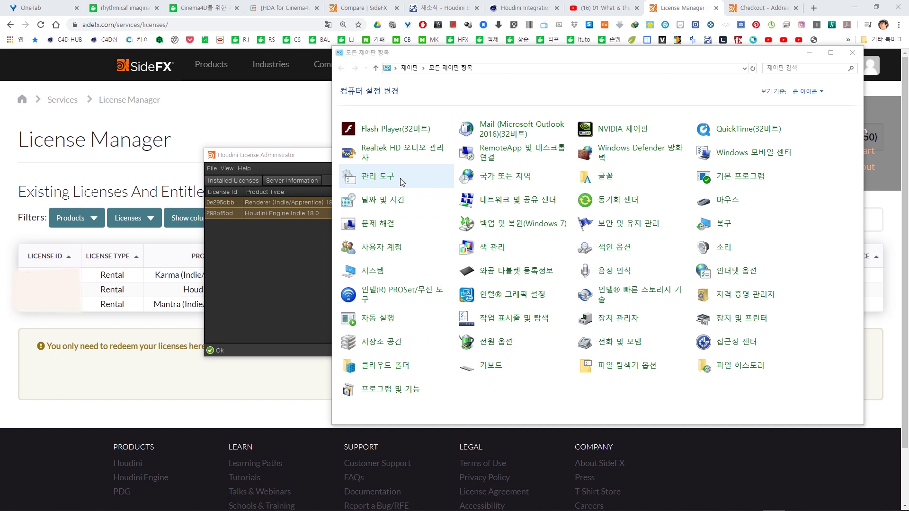
click(482, 240)
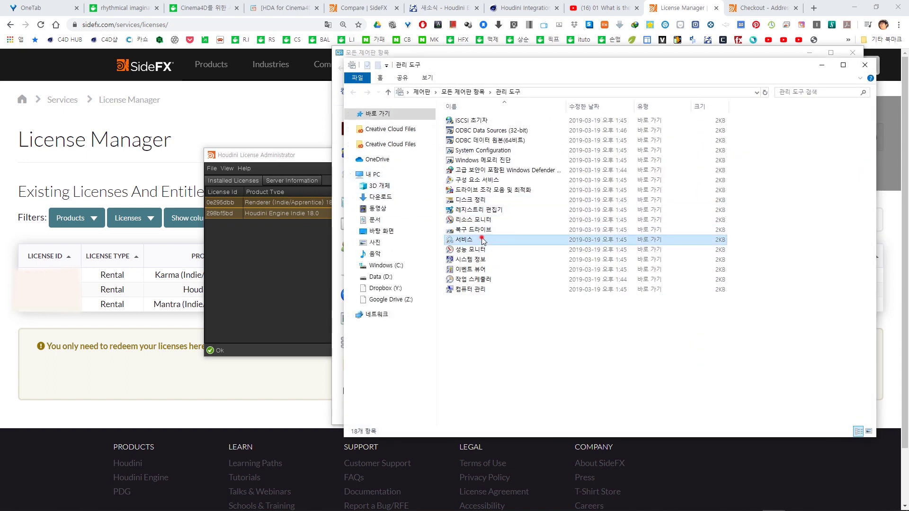
double_click(497, 245)
drag(636, 286, 637, 308)
scroll(638, 310, down, 3)
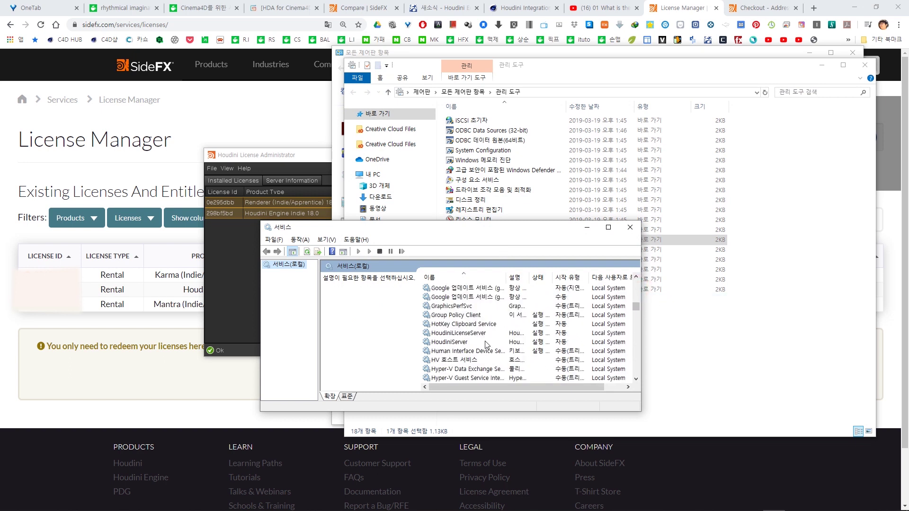
click(484, 334)
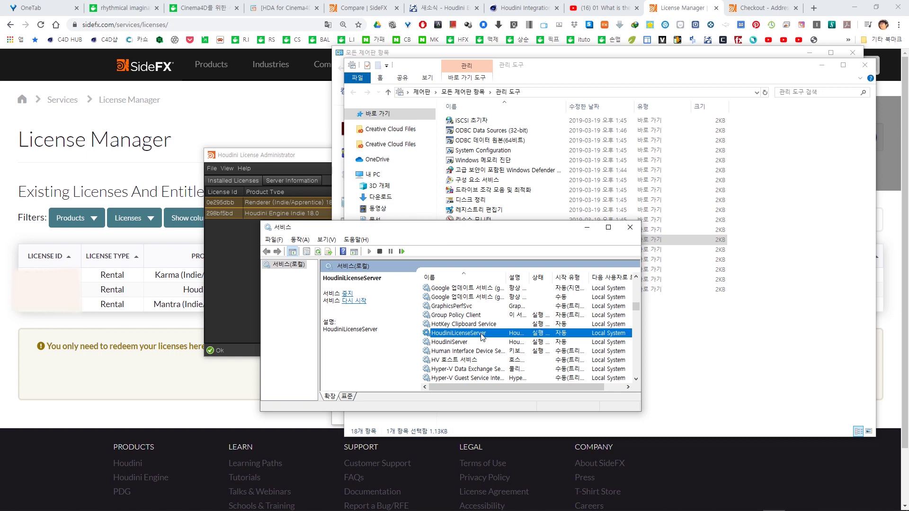
- Confirm HoudiniLicenseServer is running with automatic startup, close its properties, and return to License Administrator
scroll(482, 337, up, 1)
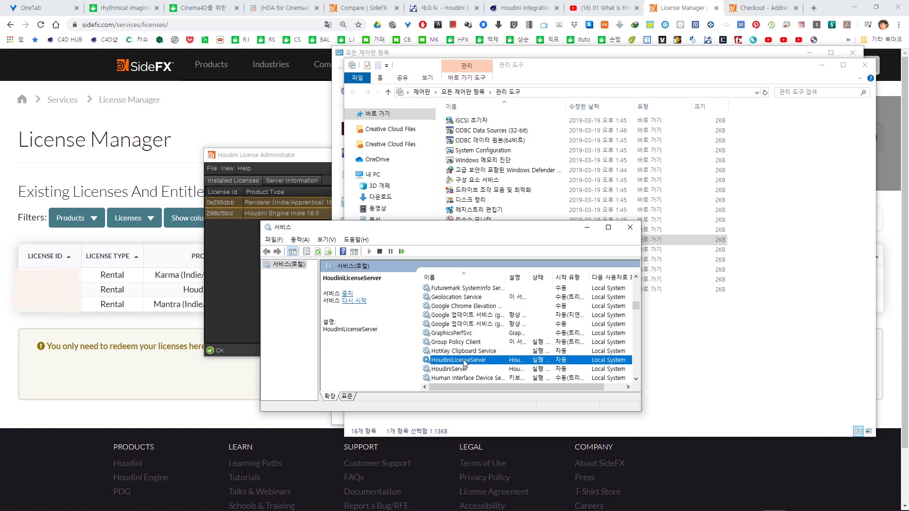
double_click(464, 360)
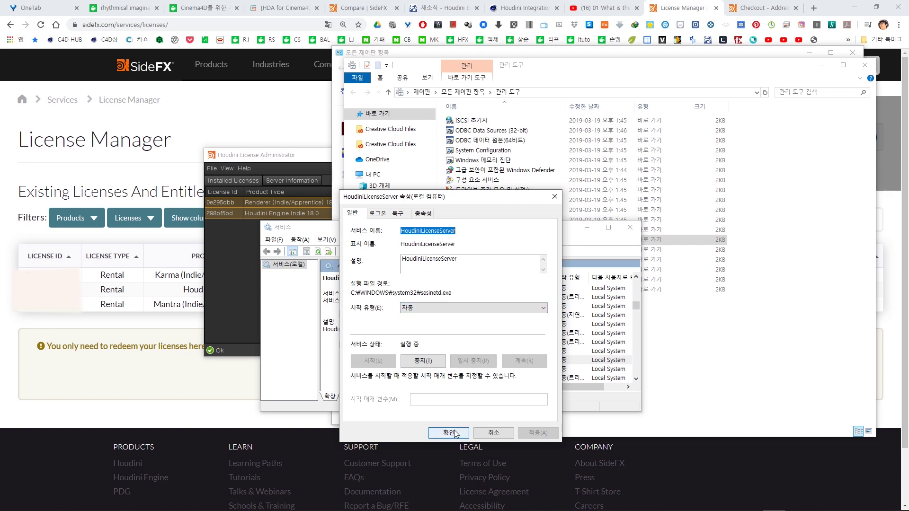
click(516, 297)
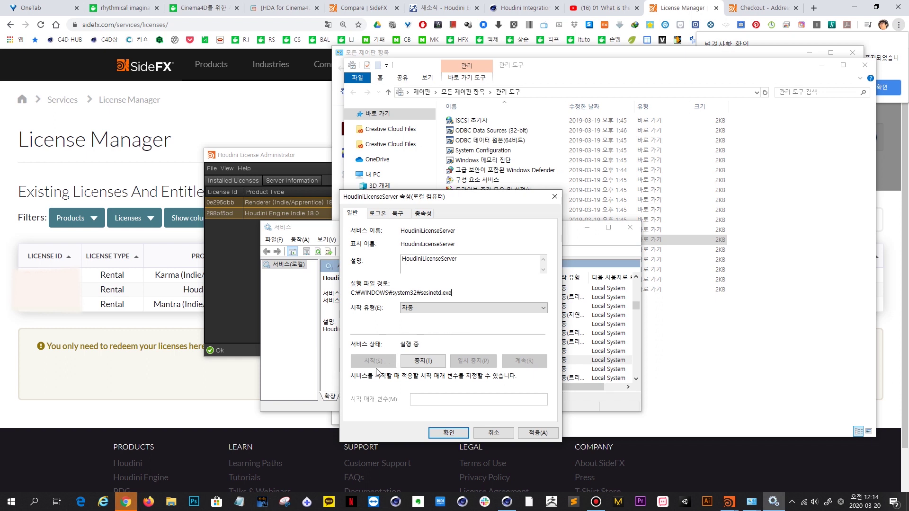
click(472, 204)
drag(473, 204, 791, 130)
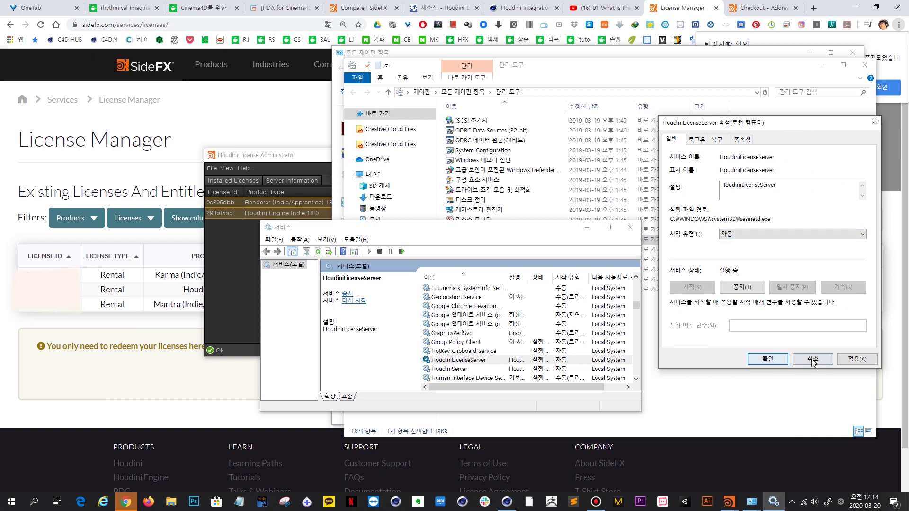
click(770, 358)
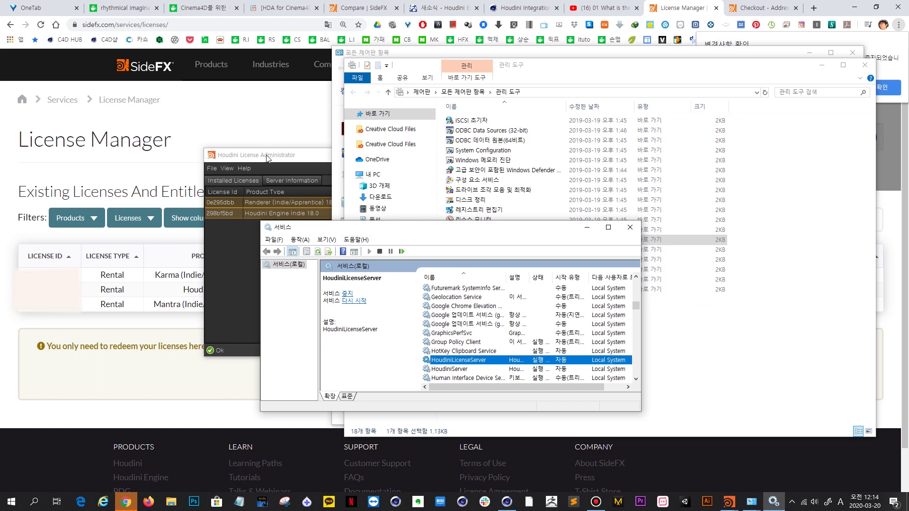
click(268, 158)
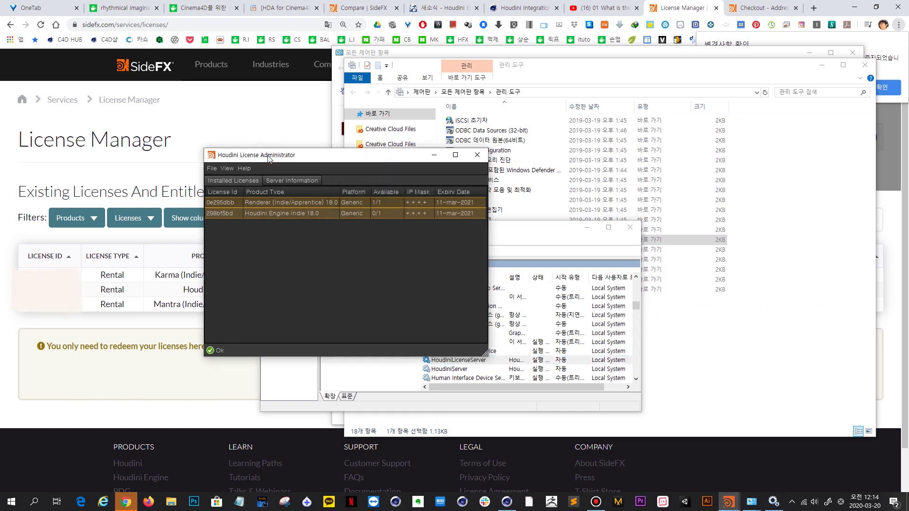
- Recheck the host in Change License Server, then view Server Information showing server 17.5.258 running
click(507, 501)
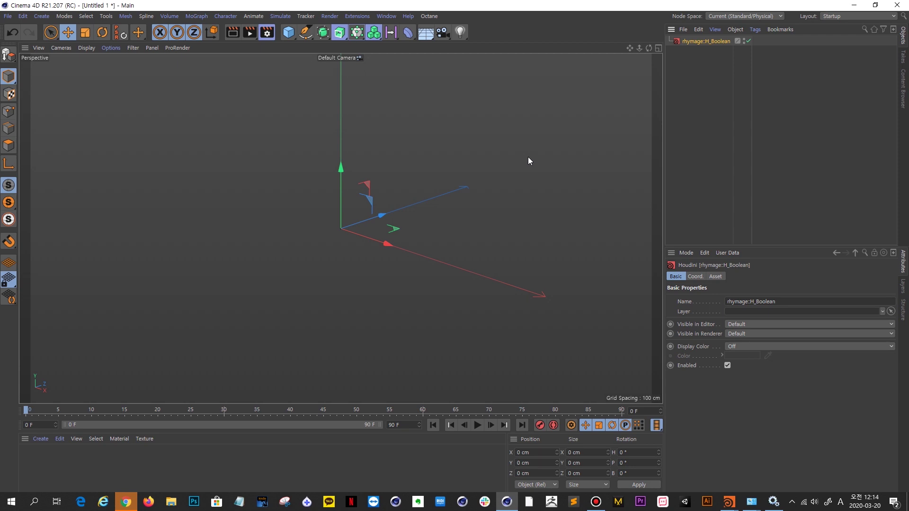
click(218, 170)
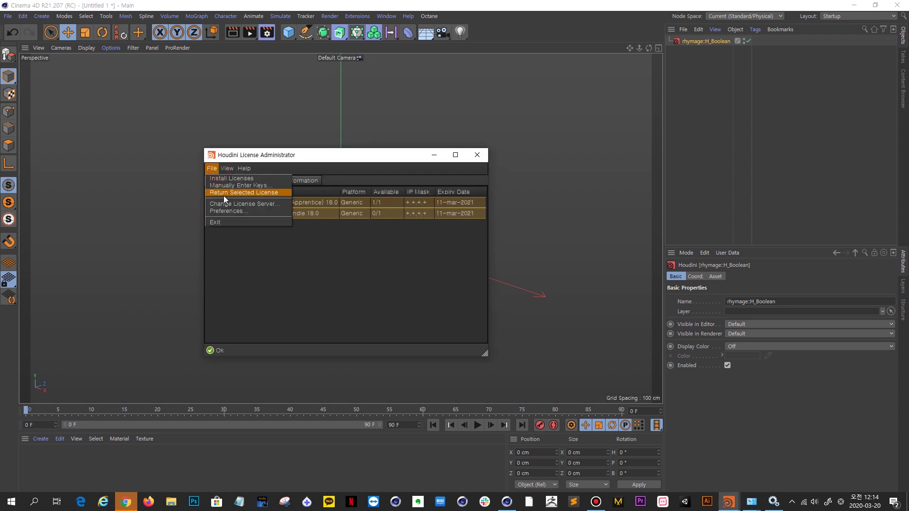
click(241, 205)
drag(339, 279, 260, 283)
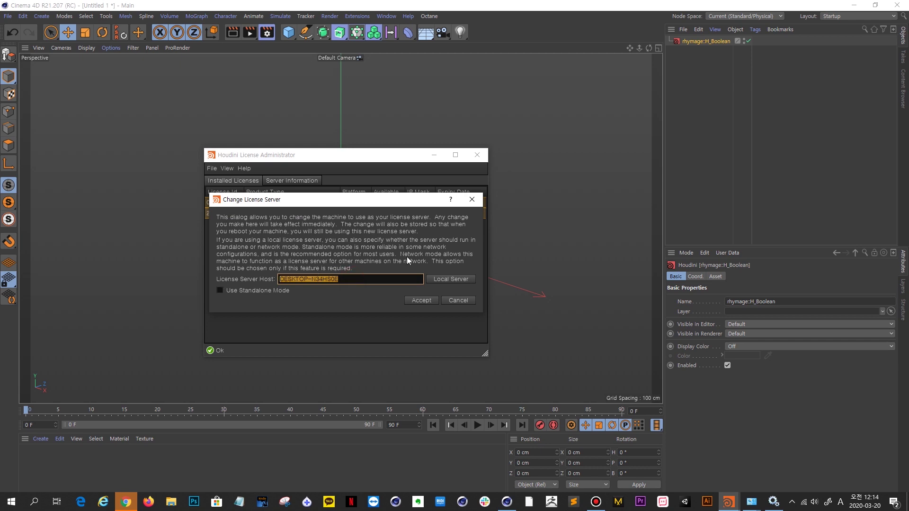
click(474, 202)
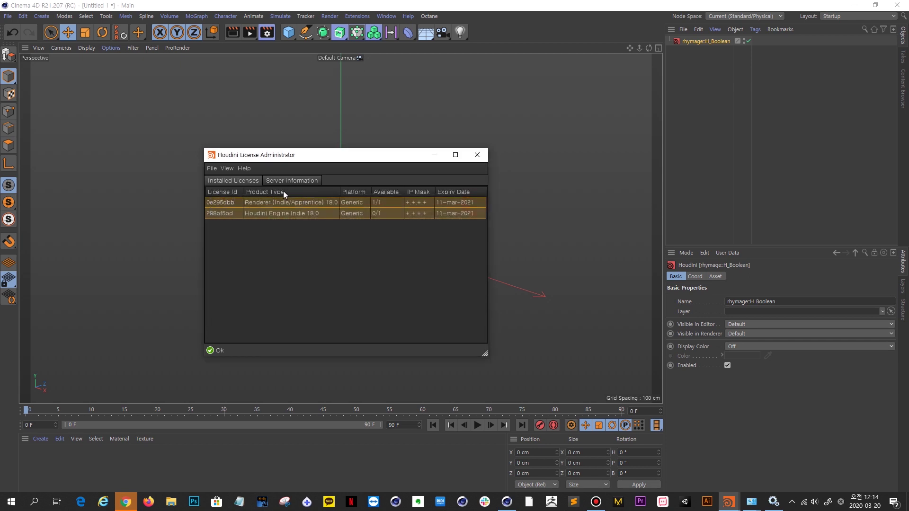
click(303, 182)
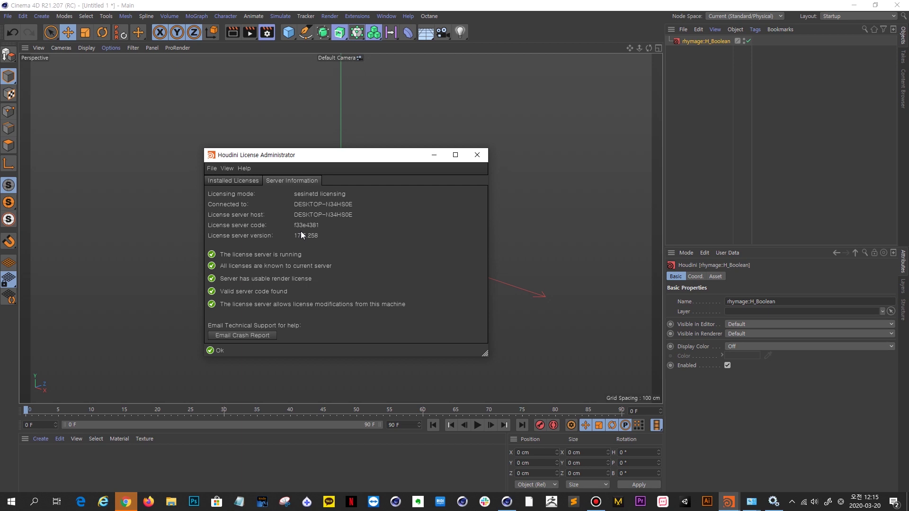
- Review the two installed licenses, then switch back to the Cinema 4D scene
click(245, 165)
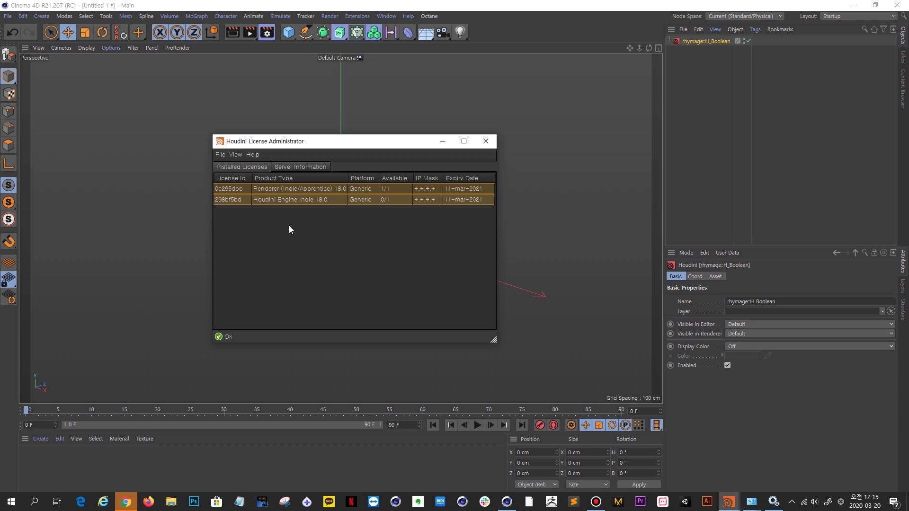
key(alt+Tab)
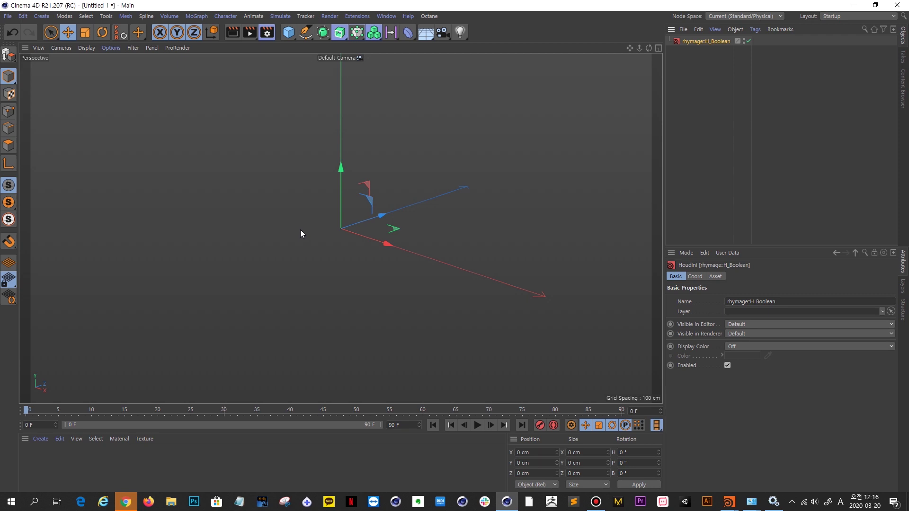
click(275, 128)
click(358, 17)
mouse_move(389, 130)
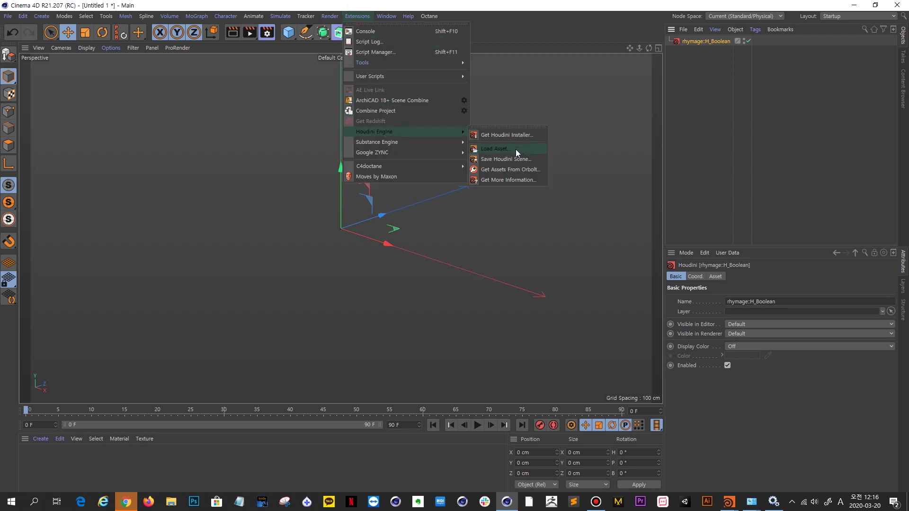
click(214, 163)
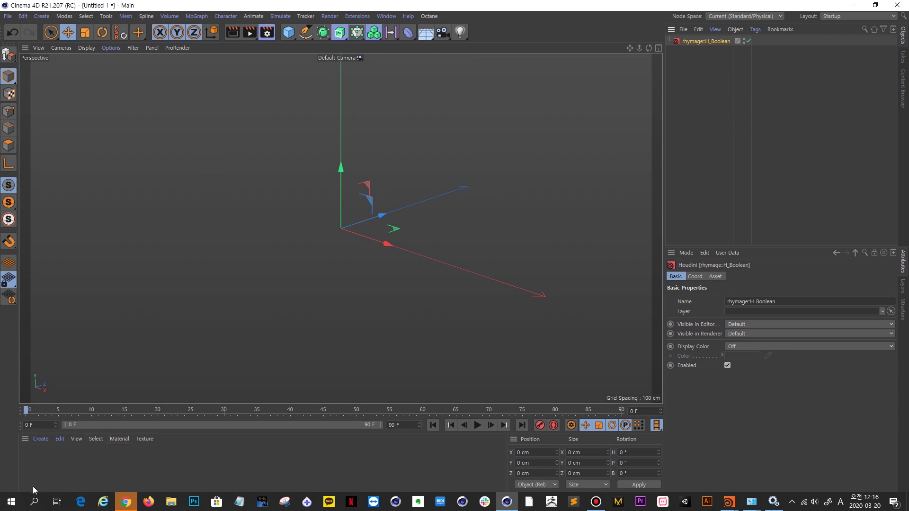